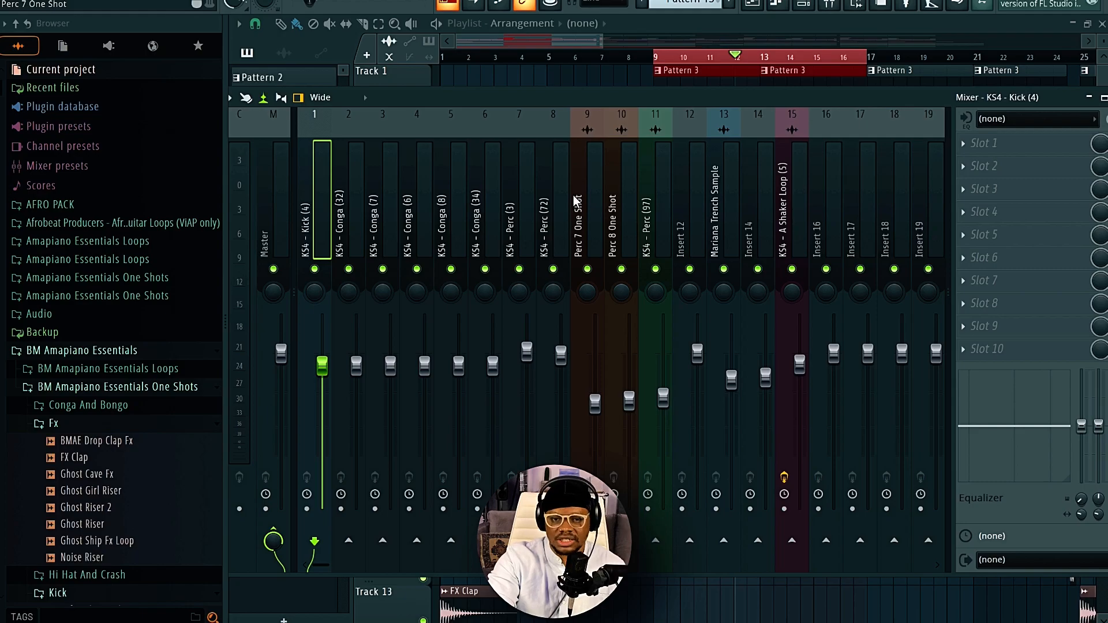
Reposition the mixer window over the playlist, then hide it and bring it back
drag(494, 103, 725, 26)
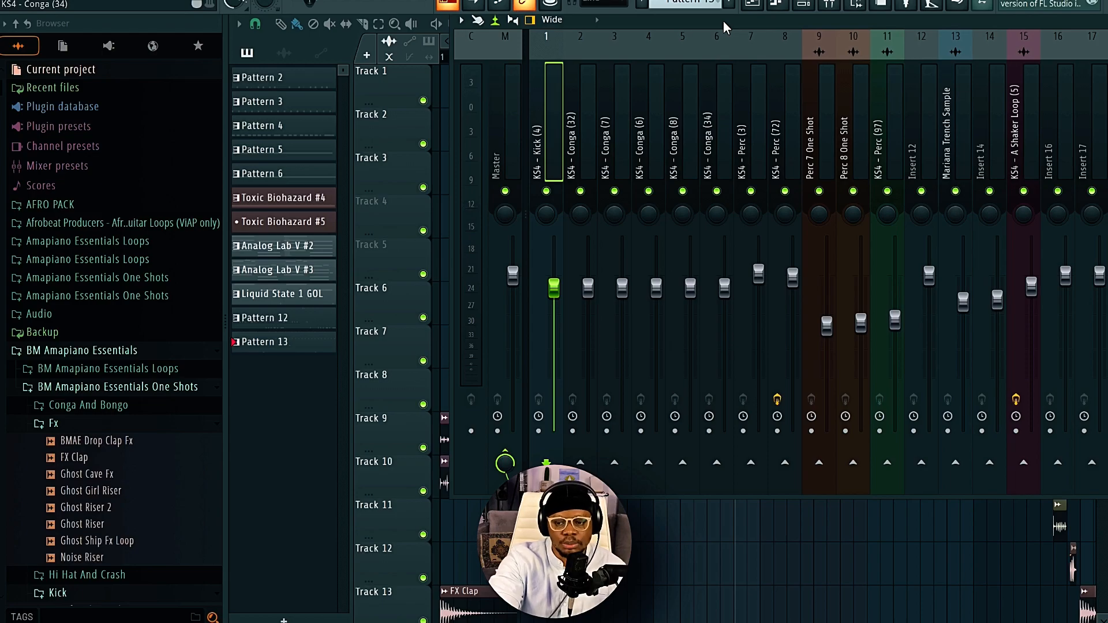
drag(722, 19, 718, 38)
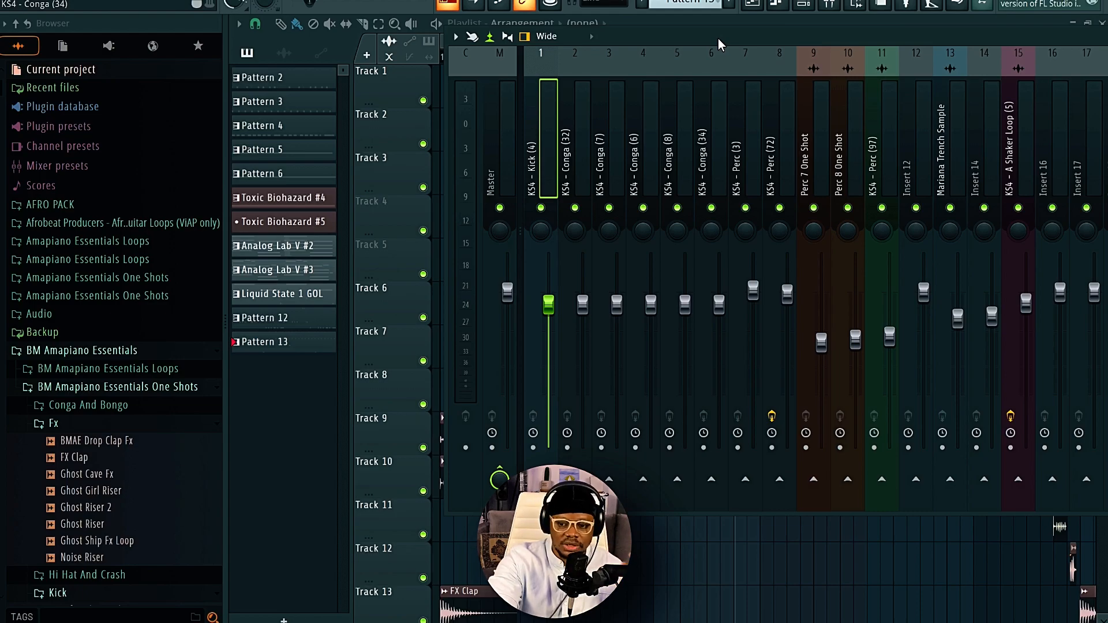
click(829, 7)
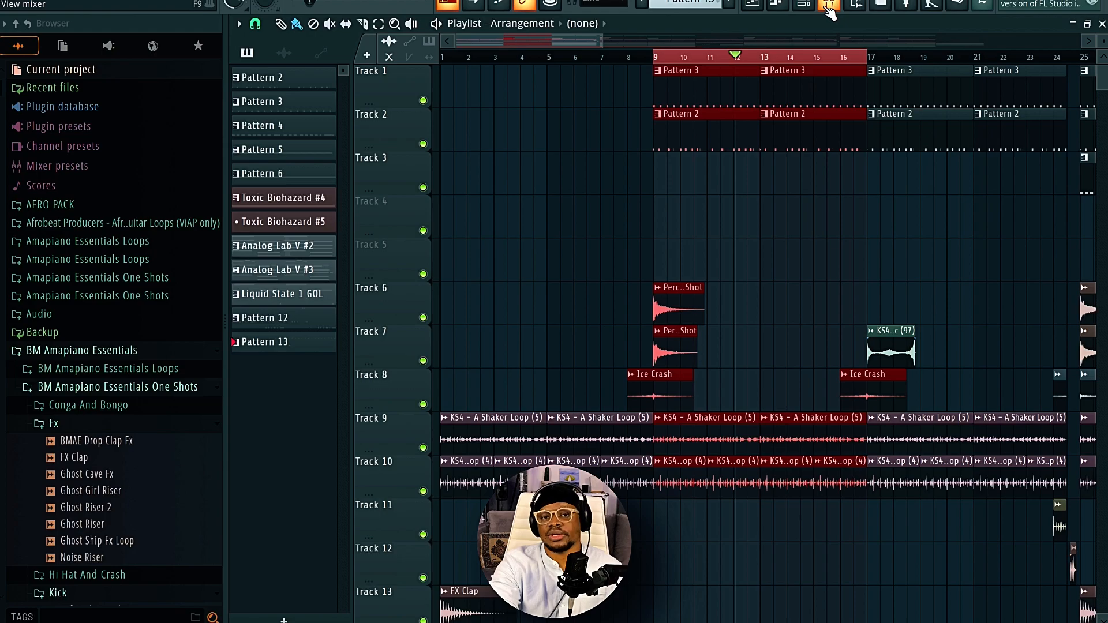
click(829, 7)
Select the KS4 - Kick (4) mixer track and route it as a sidechain to the Bass track
click(569, 158)
click(541, 165)
scroll(725, 99, right, 10)
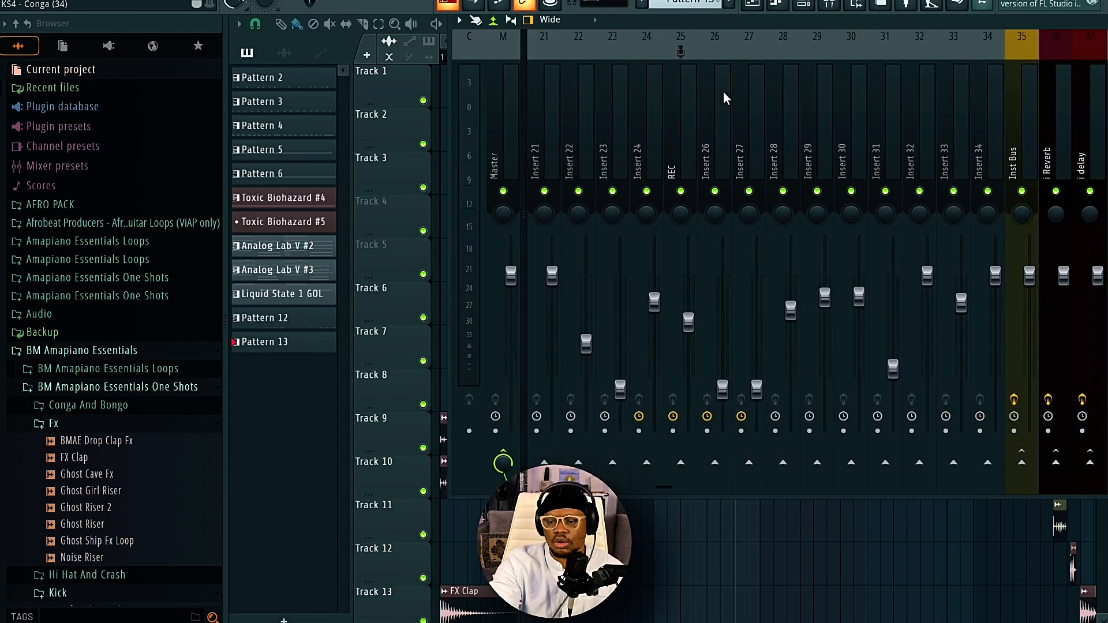
scroll(722, 91, left, 5)
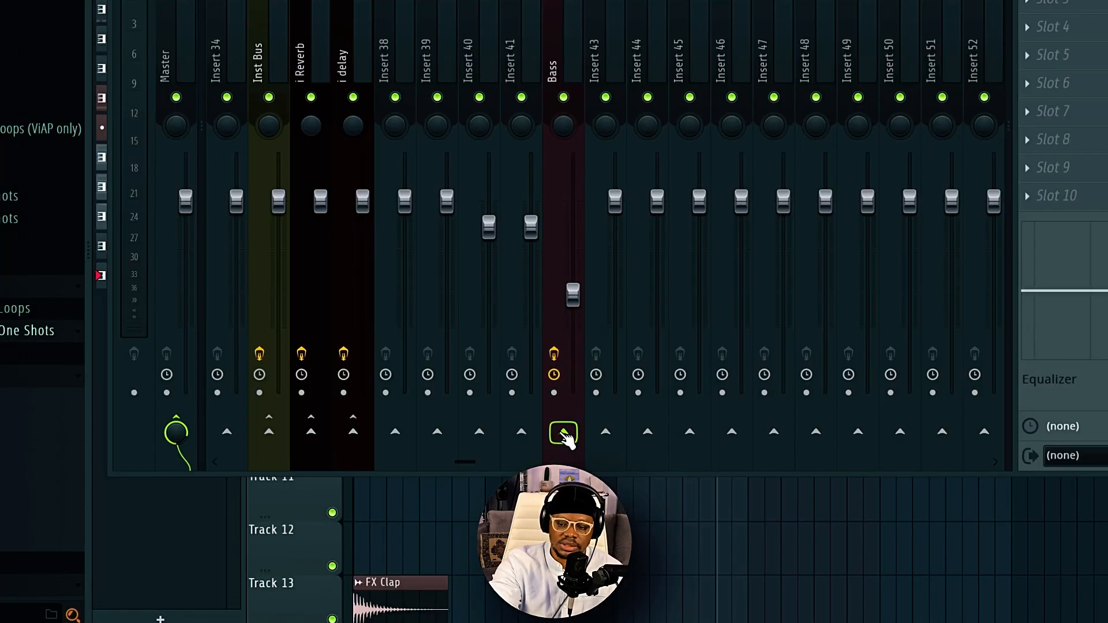
click(563, 443)
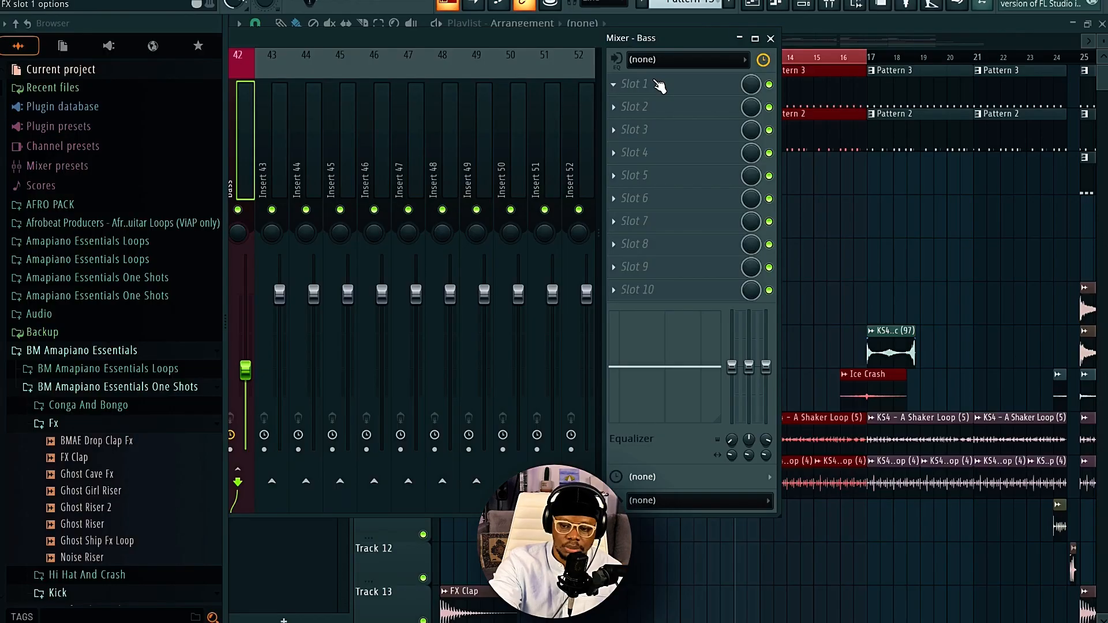
Load FabFilter Pro-C 2 in the Bass track's first effect slot and assign the kick as its Node 1 sidechain input
click(659, 86)
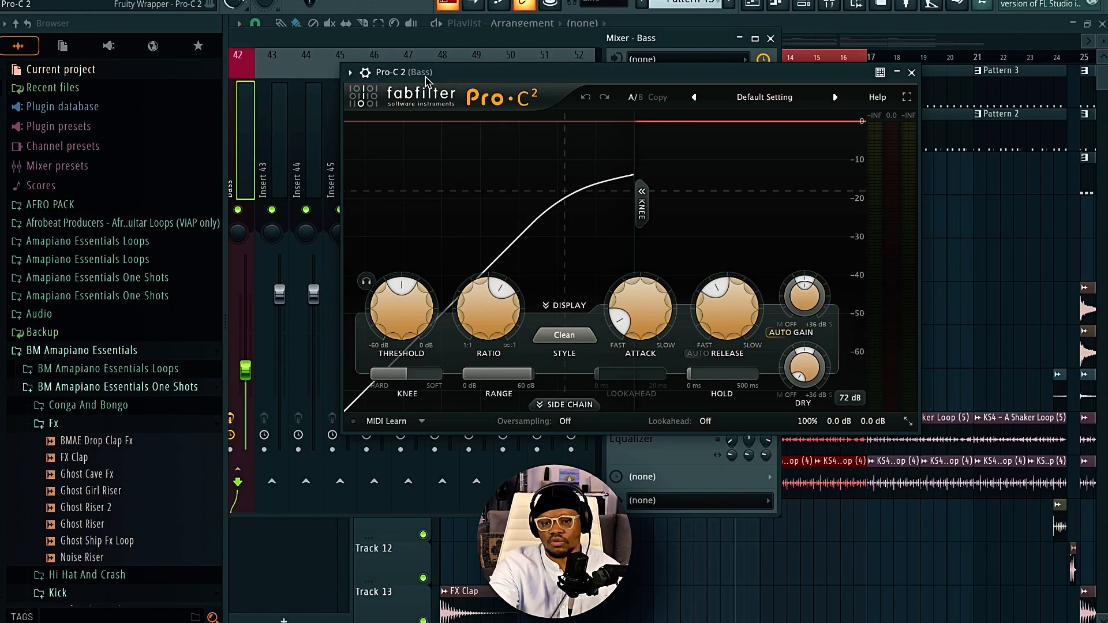
click(365, 72)
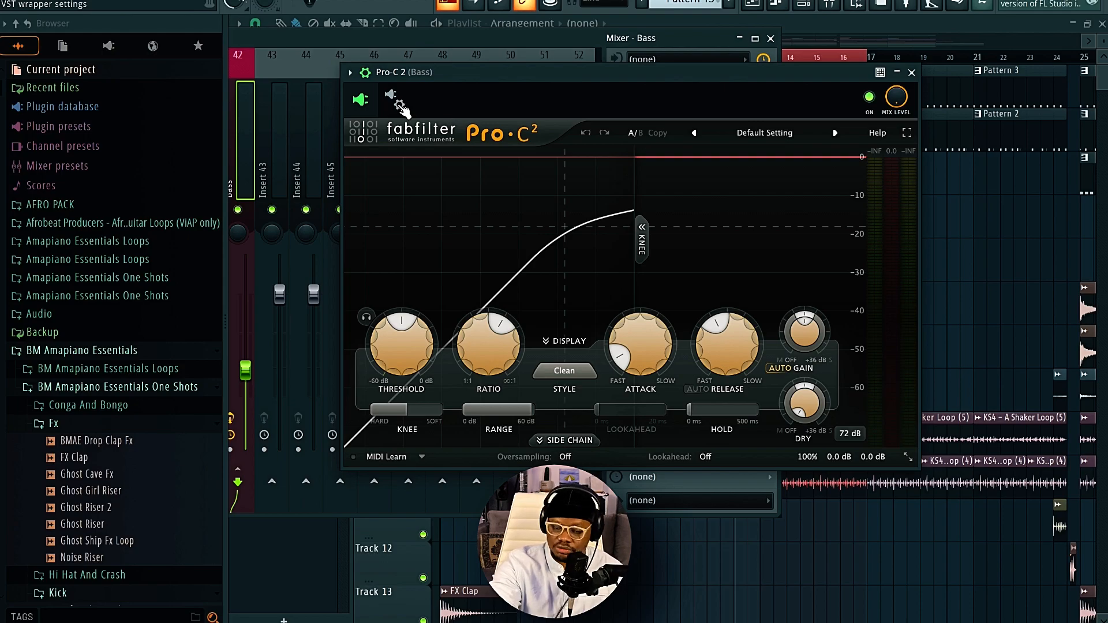
click(399, 102)
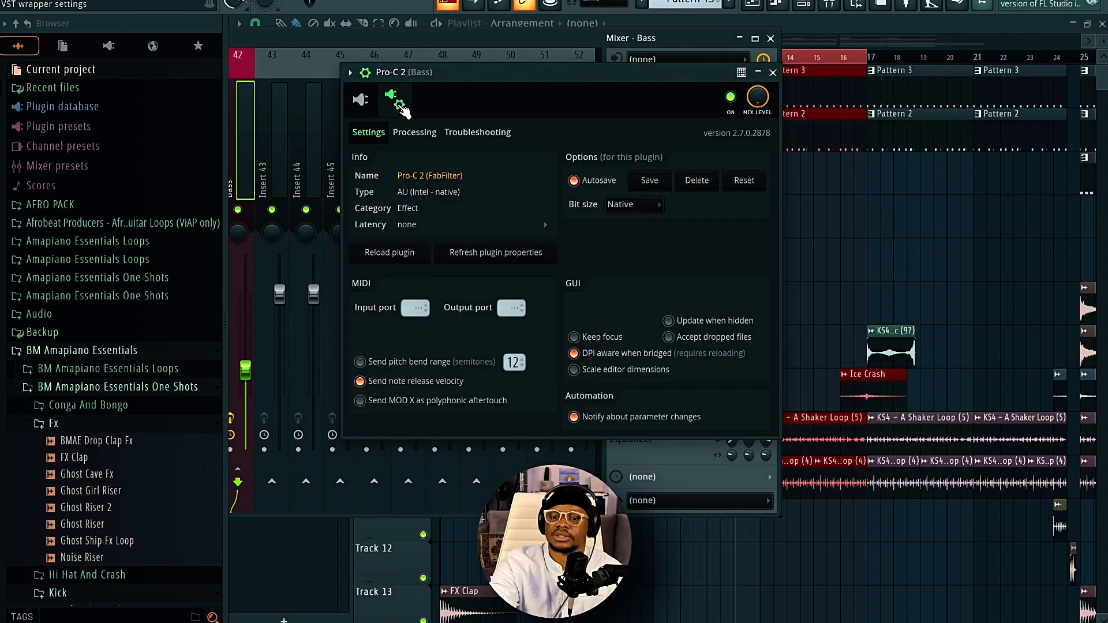
click(430, 136)
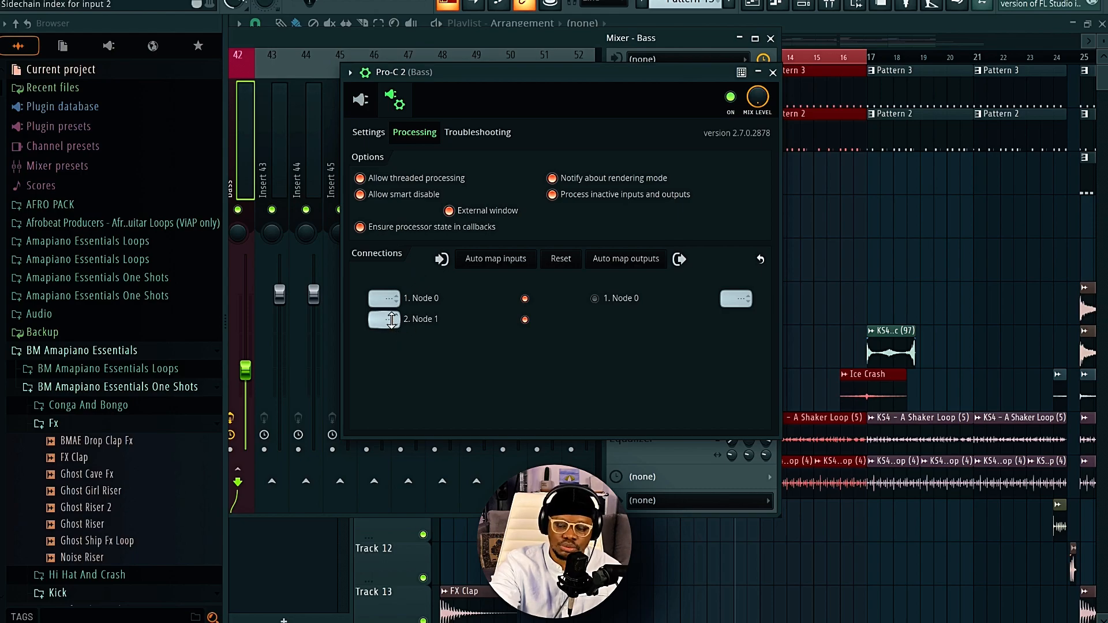
click(392, 321)
click(431, 345)
click(367, 71)
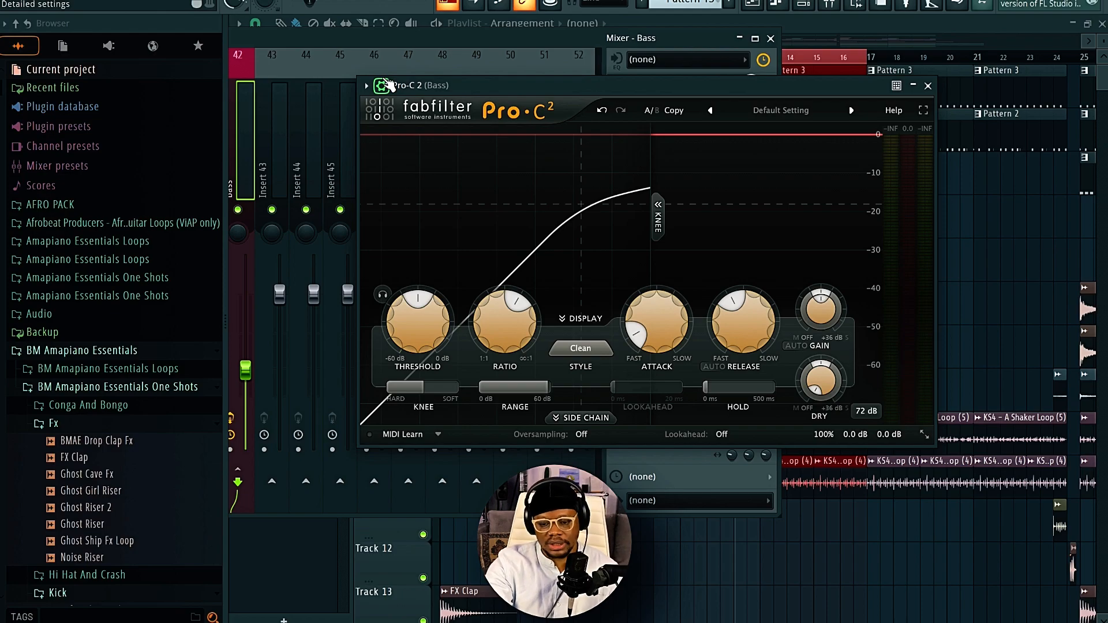
Set Pro-C 2's range to about 7.2 dB, attack to its fastest, a faster release and the ratio to about 99.5:1
drag(514, 388, 431, 393)
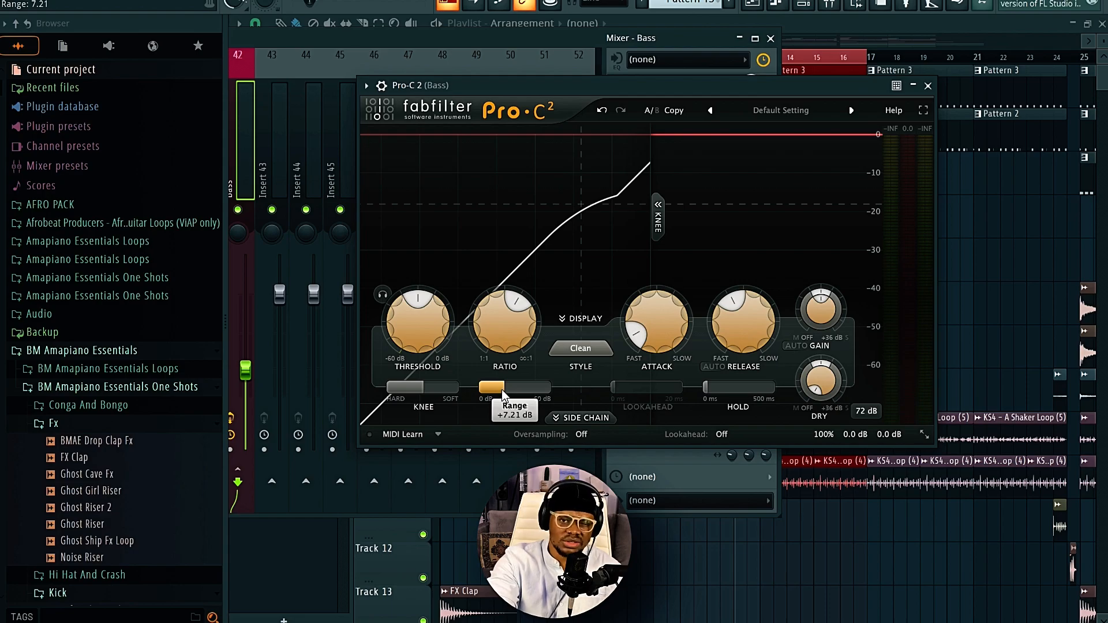
drag(654, 332, 653, 396)
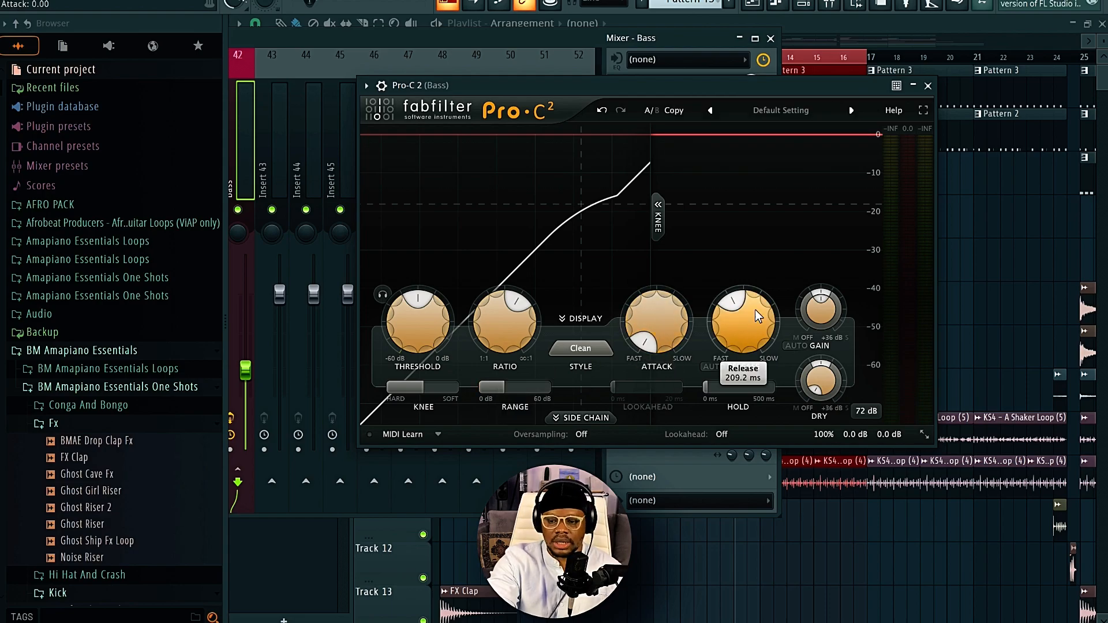
mouse_move(518, 325)
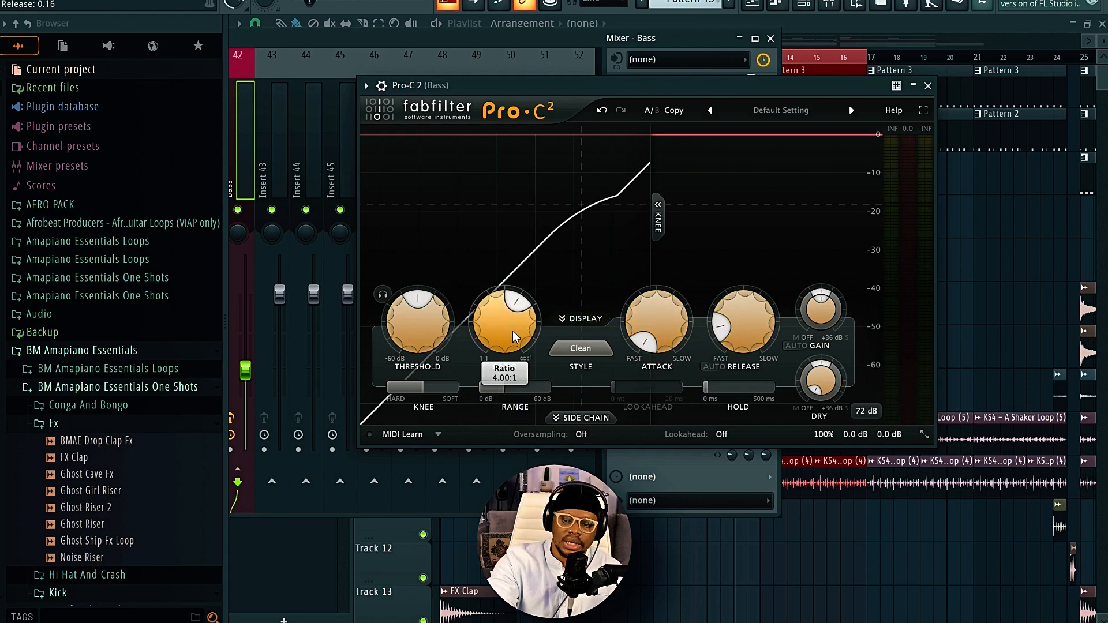
drag(506, 331, 506, 262)
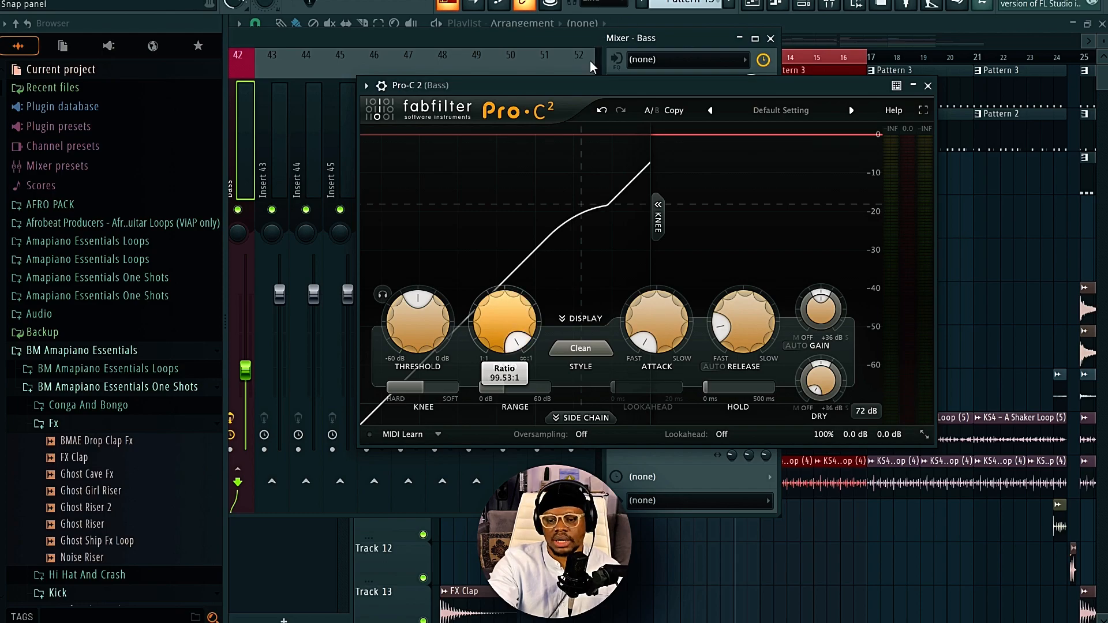
Enable Pro-C 2's lookahead at 20 ms, set the knee to its softest at 72 dB and choose 4x oversampling
click(722, 435)
click(735, 471)
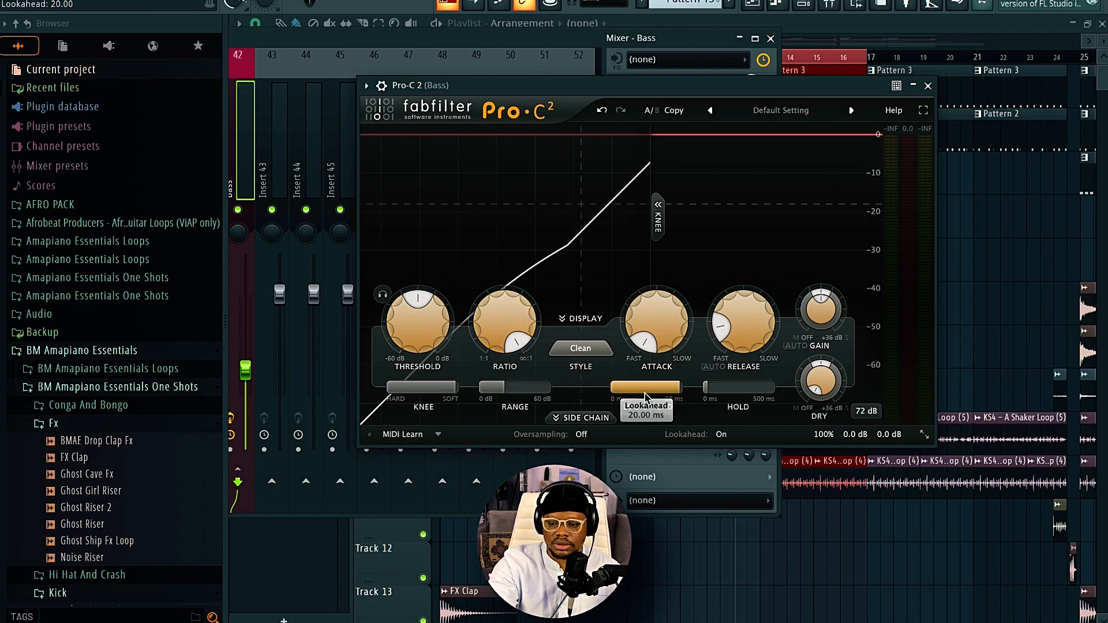
mouse_move(741, 391)
click(581, 433)
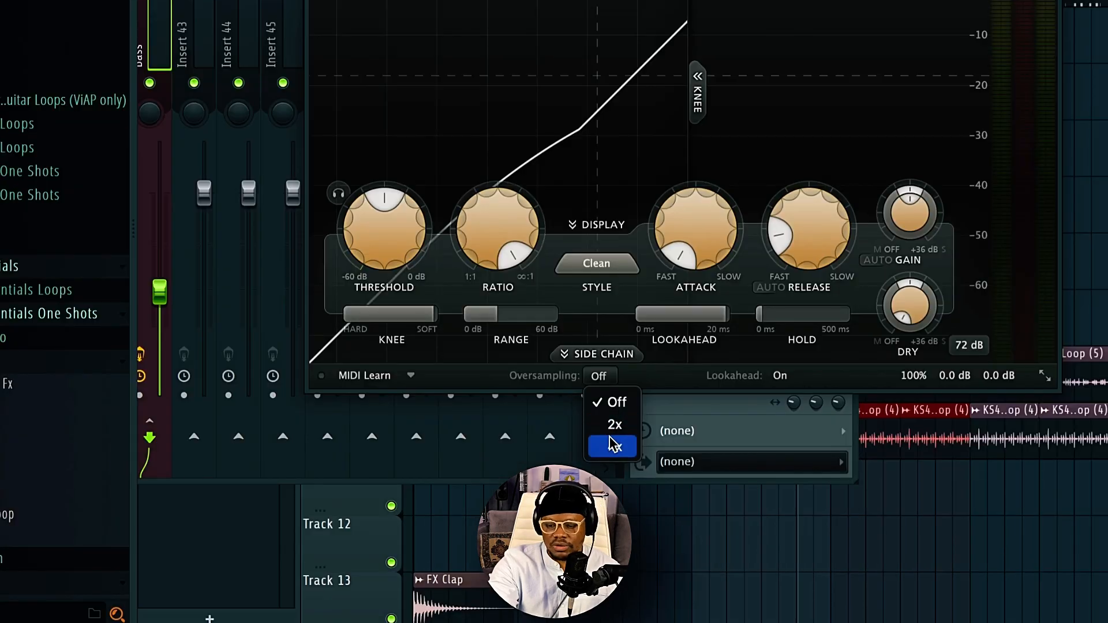
click(614, 448)
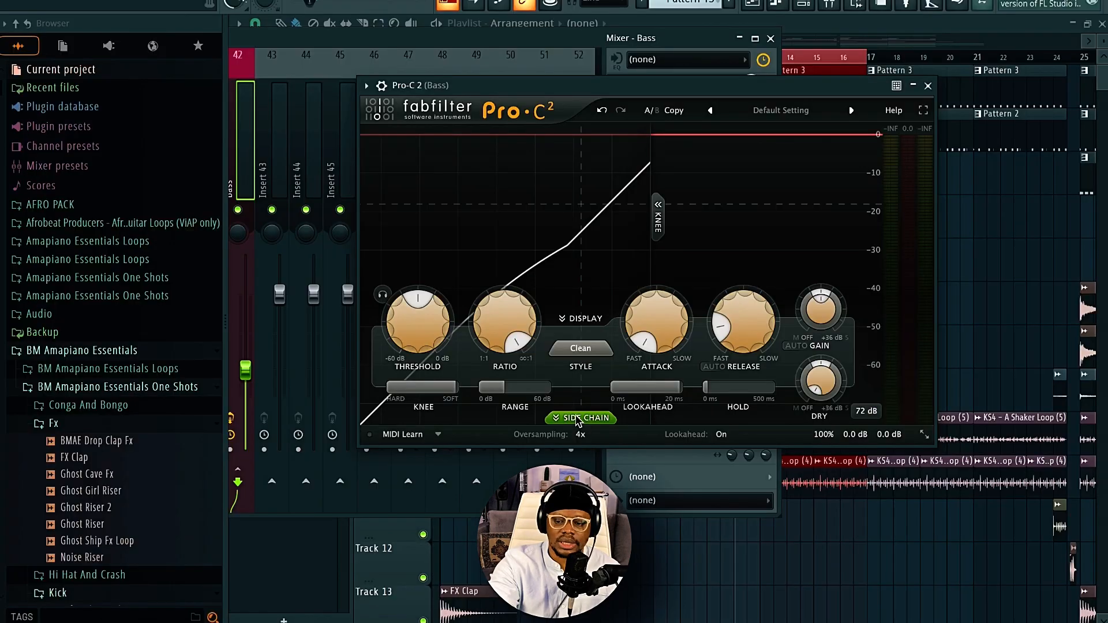
Switch Pro-C 2's side-chain trigger source to the external input
click(577, 417)
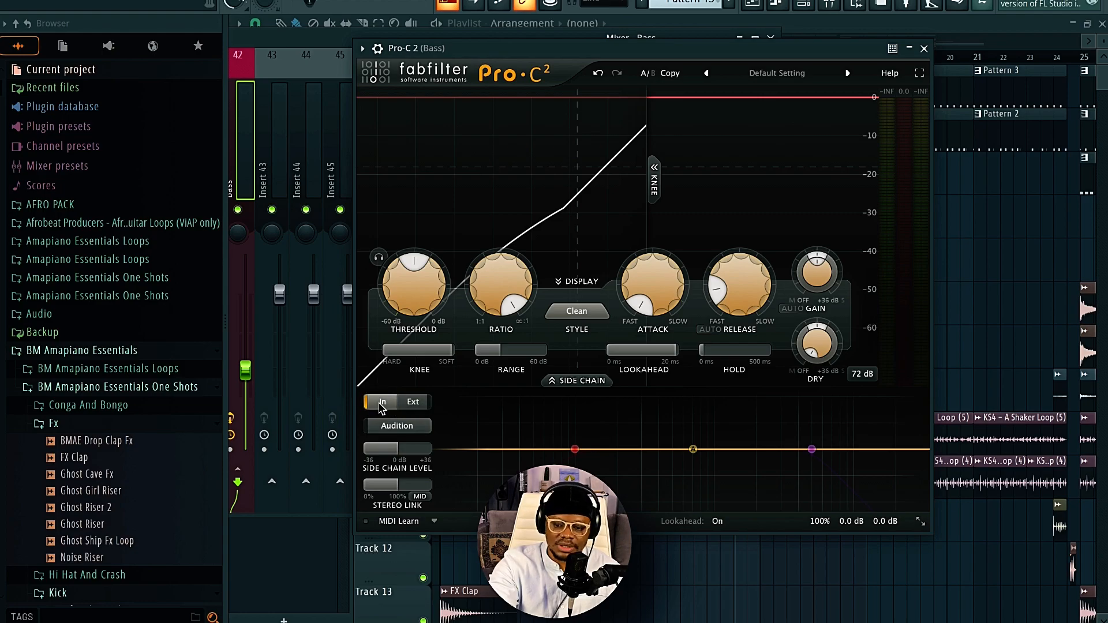
click(413, 402)
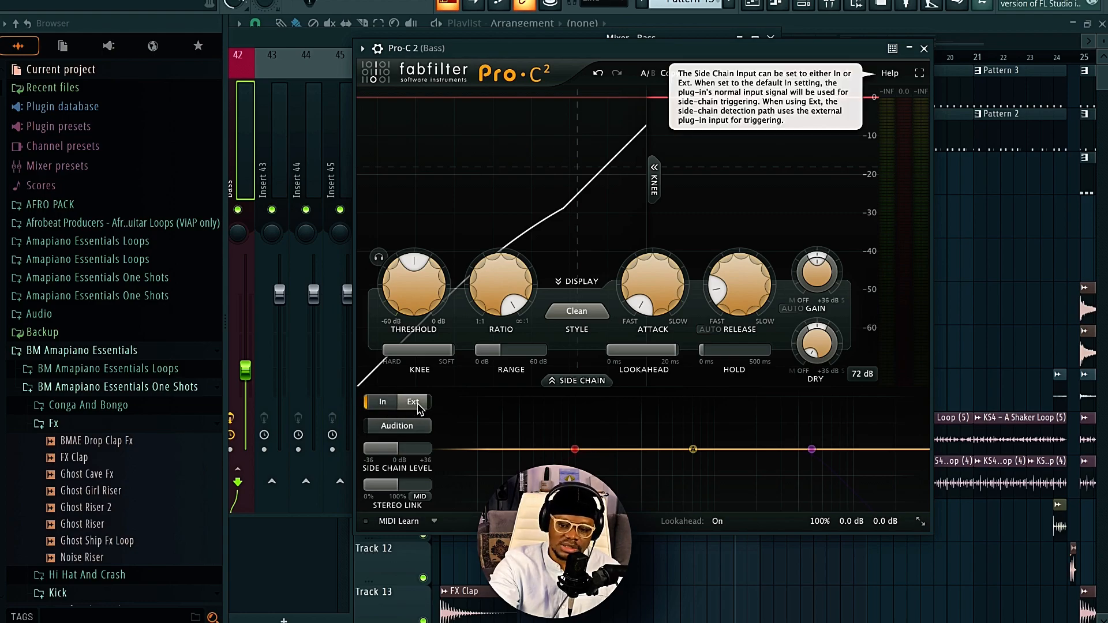
drag(726, 55, 732, 53)
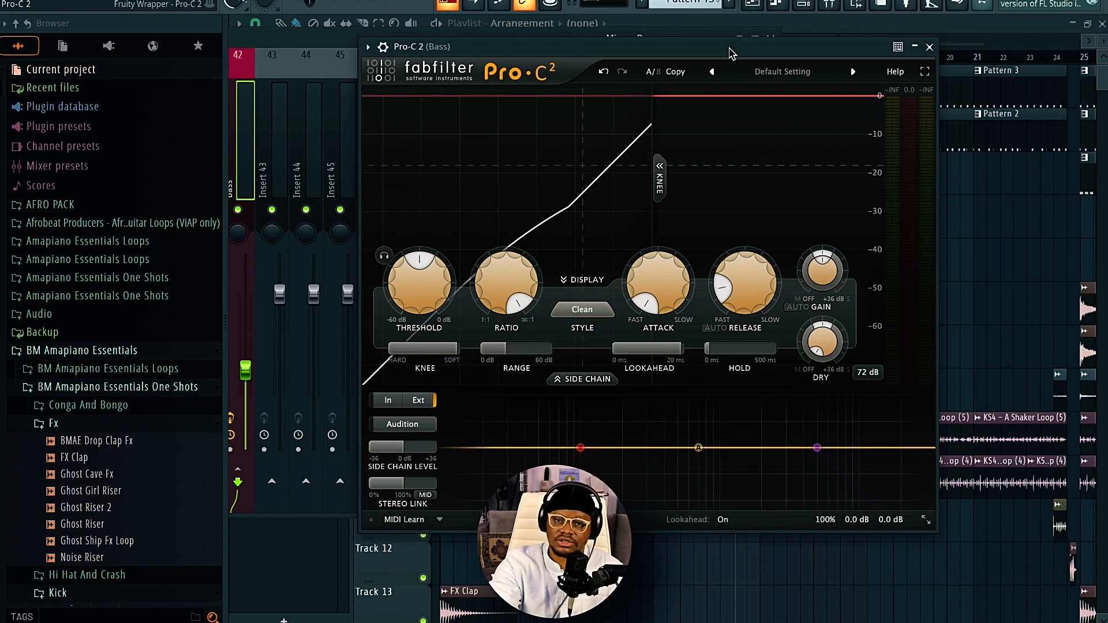
Play the arrangement and tune Pro-C 2's threshold by ear, trying it down to -60 dB and raising it back up
key(space)
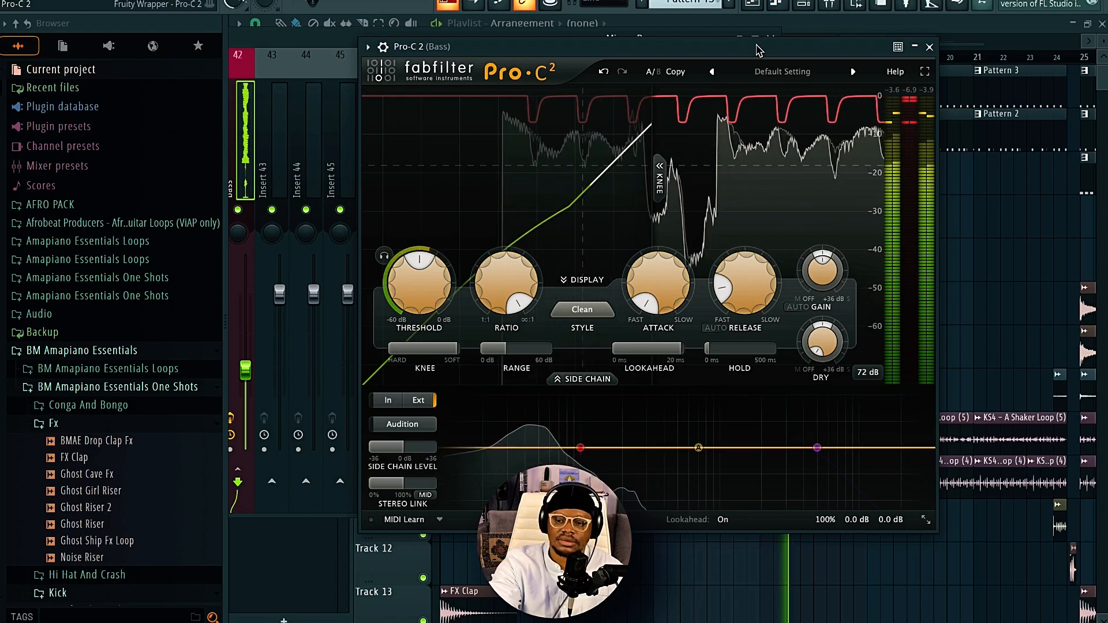
drag(757, 51, 671, 41)
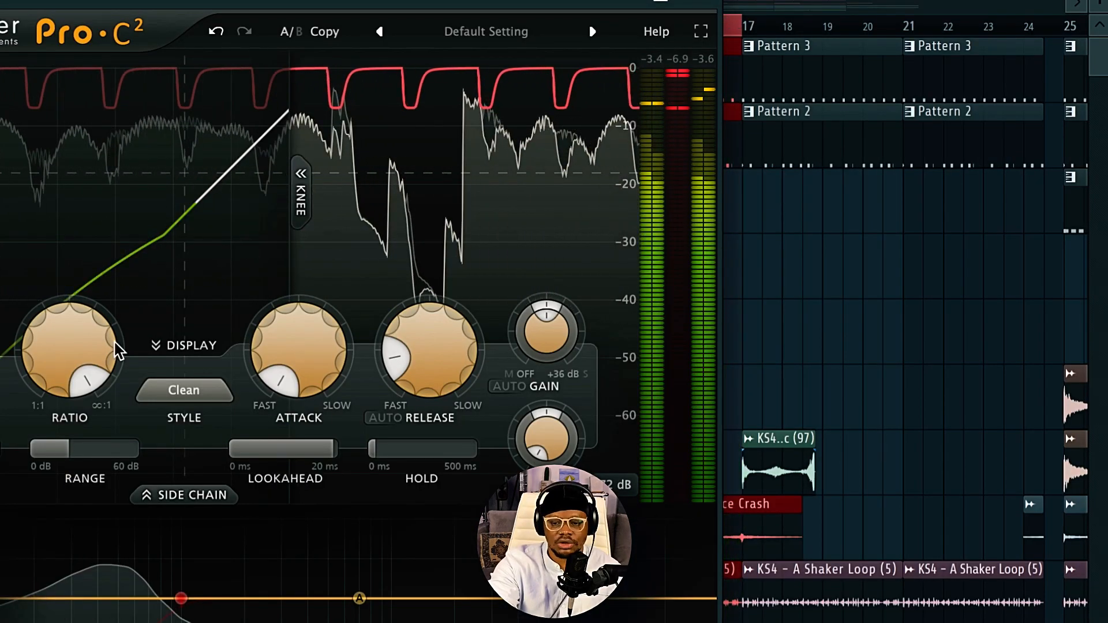
drag(329, 233, 336, 382)
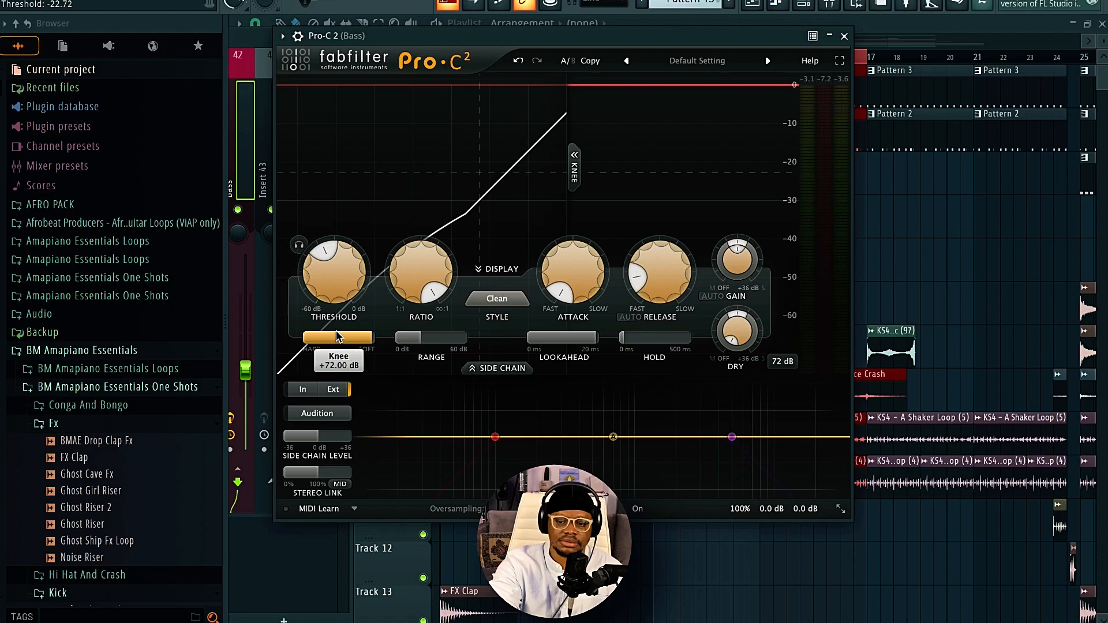
key(space)
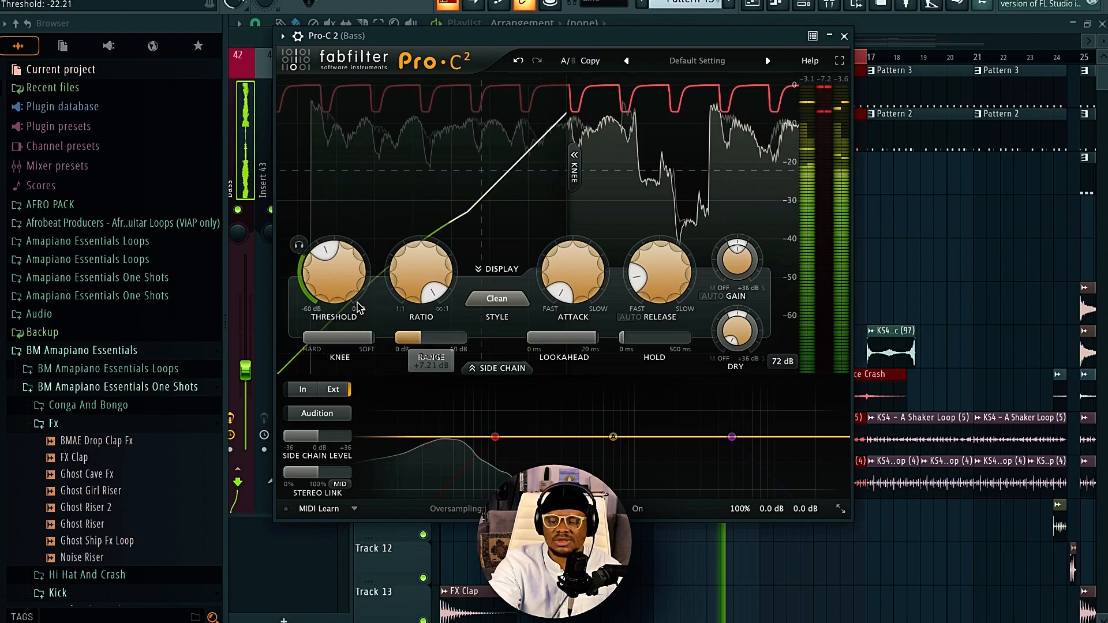
drag(332, 281, 330, 369)
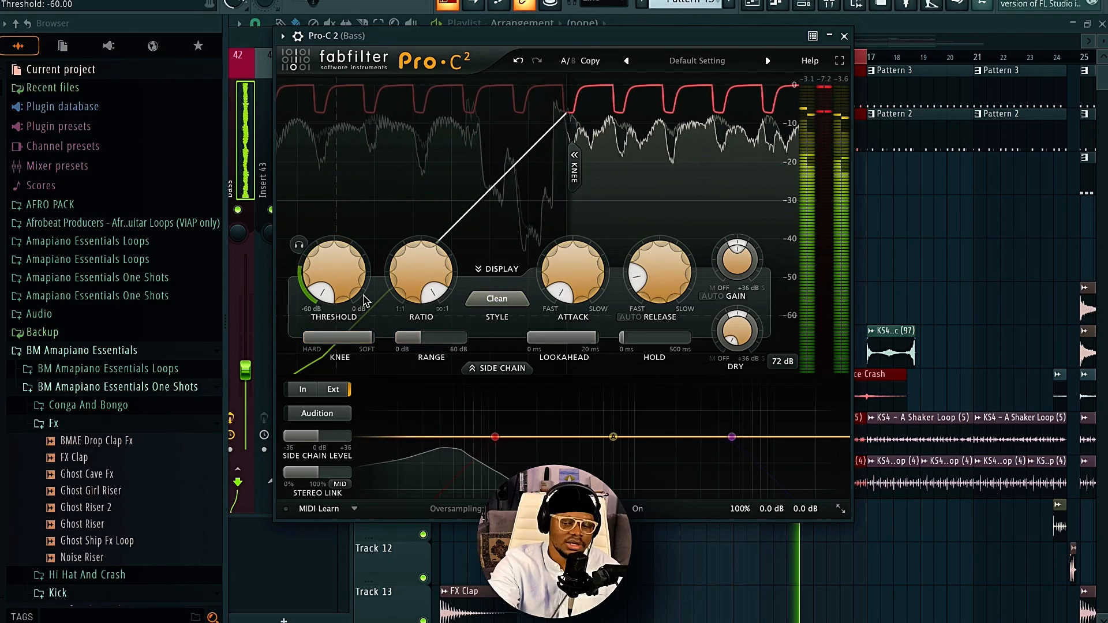
drag(338, 284, 325, 198)
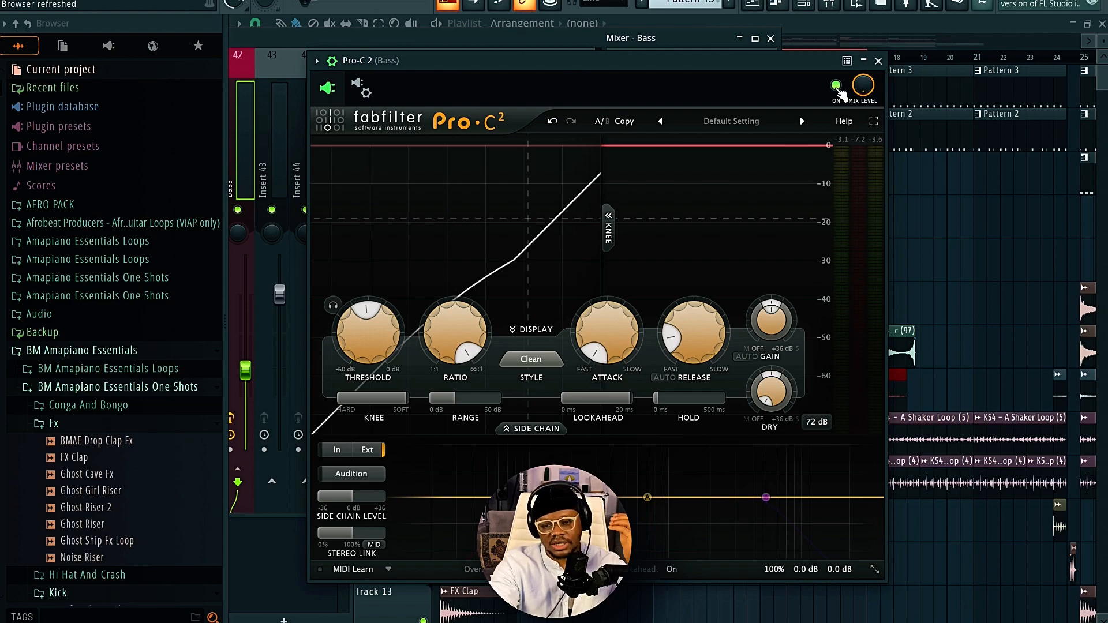
key(space)
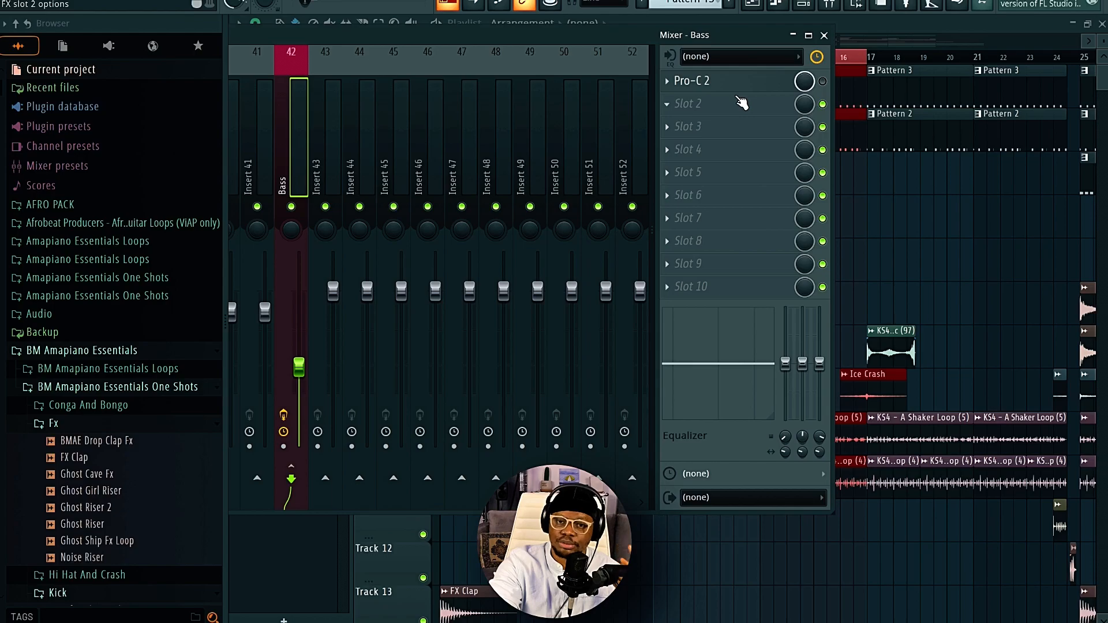
Load FabFilter Pro-MB in the Bass track's second slot and add a low-frequency compression band centred below 100 Hz
click(740, 108)
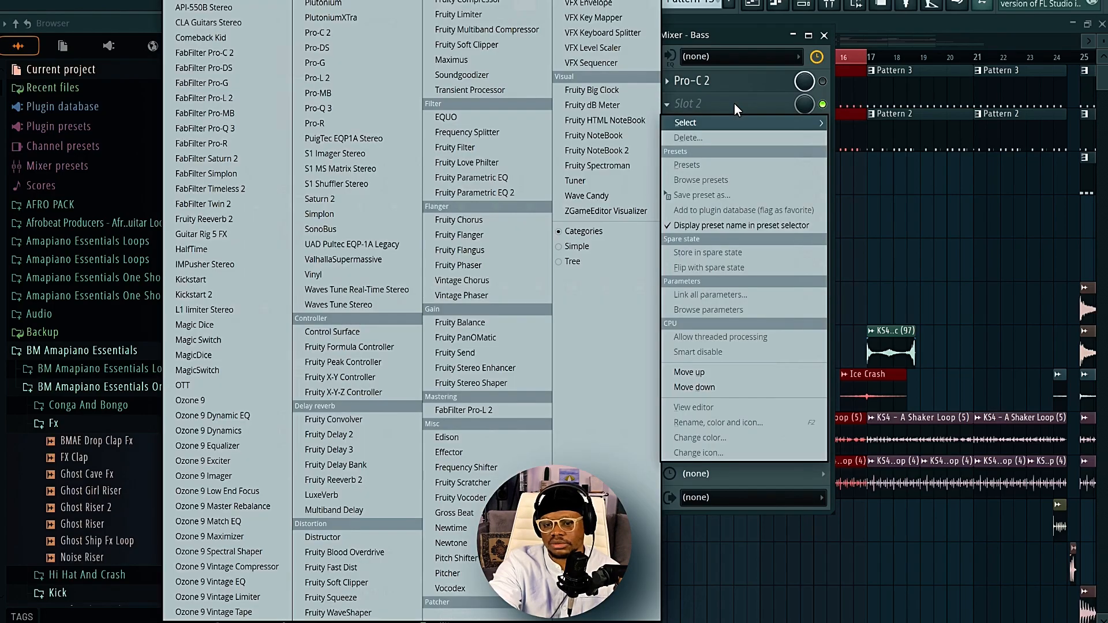
click(597, 54)
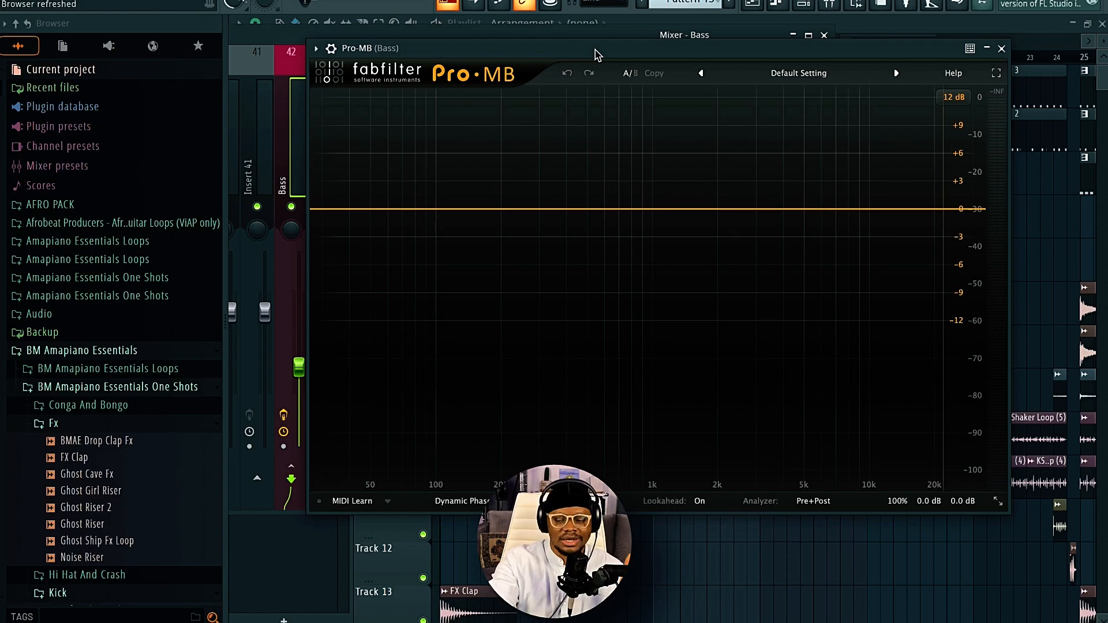
click(426, 209)
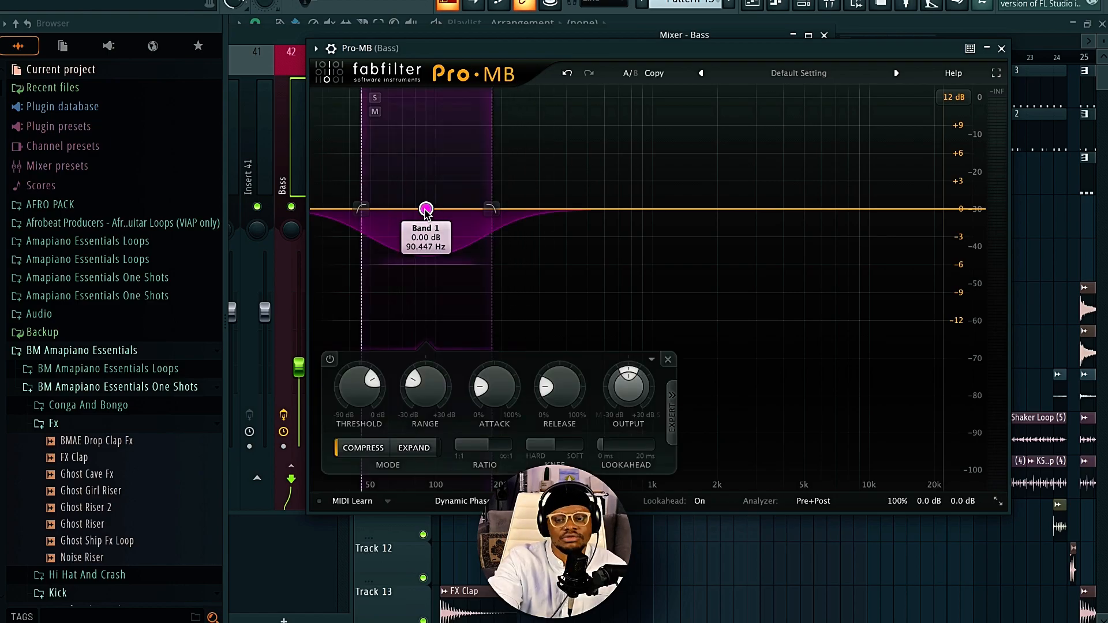
drag(425, 211, 405, 210)
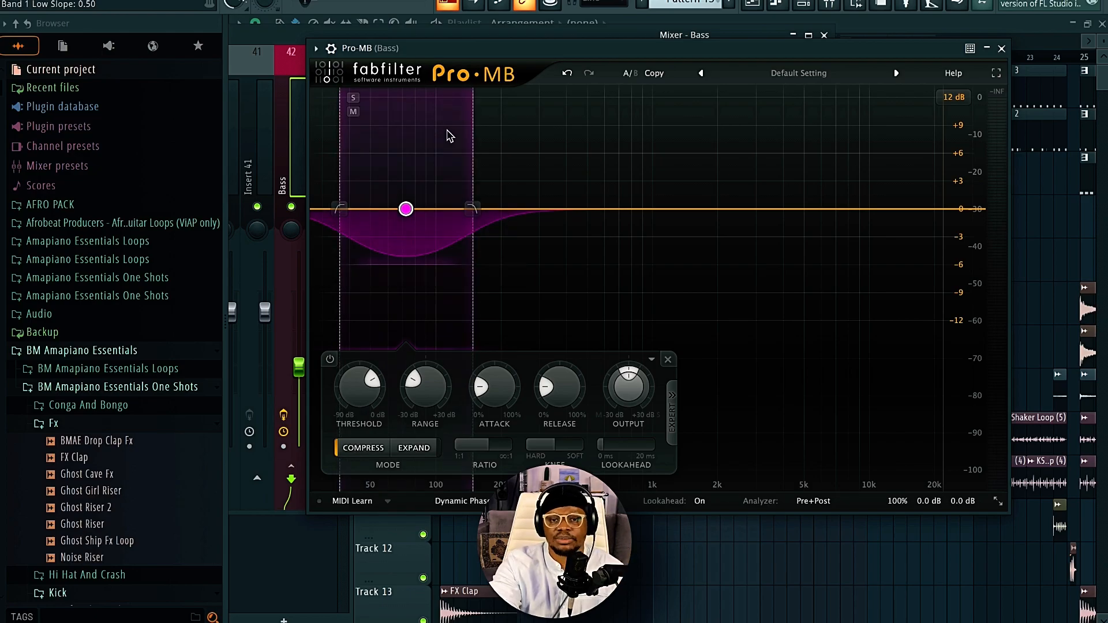
In Pro-MB's processing settings, map the second input node (Node 1) to the kick sidechain and return to the plugin view
click(319, 48)
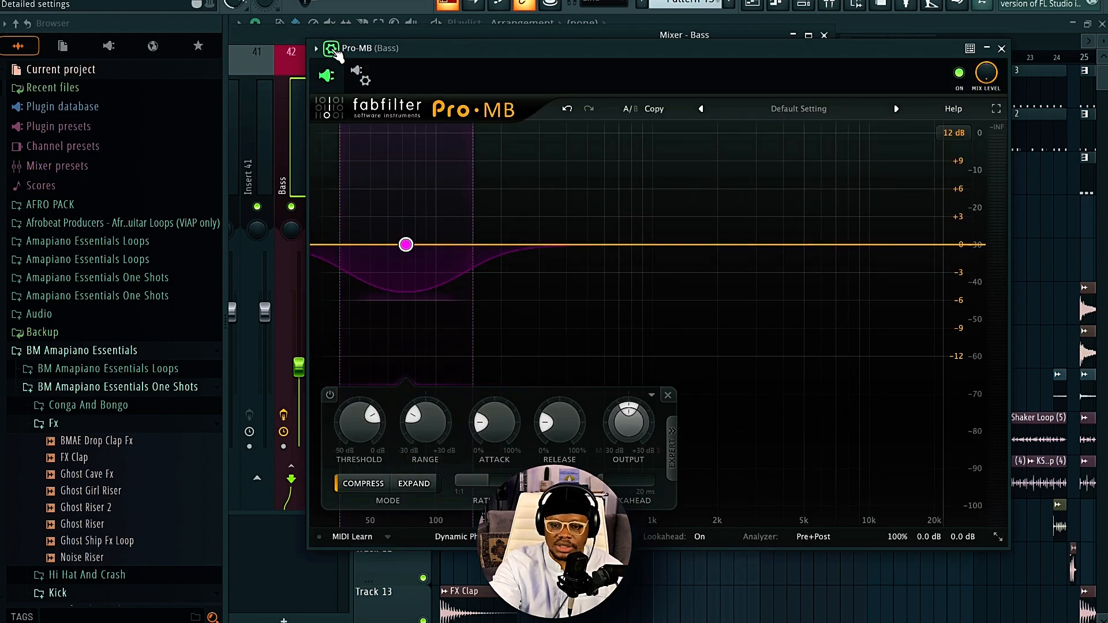
click(366, 79)
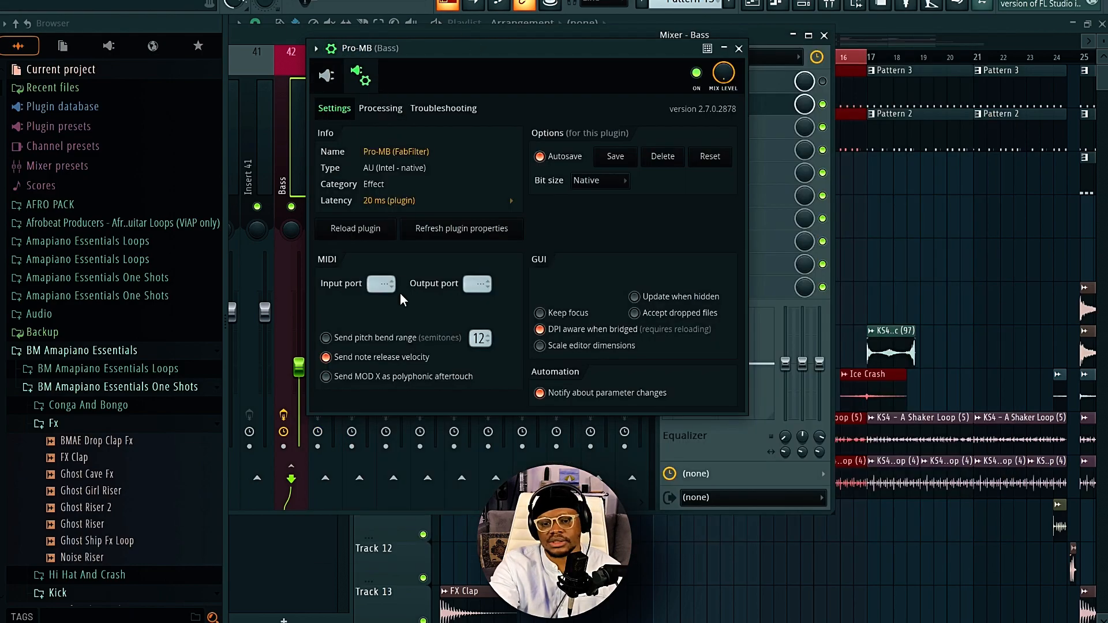
click(380, 109)
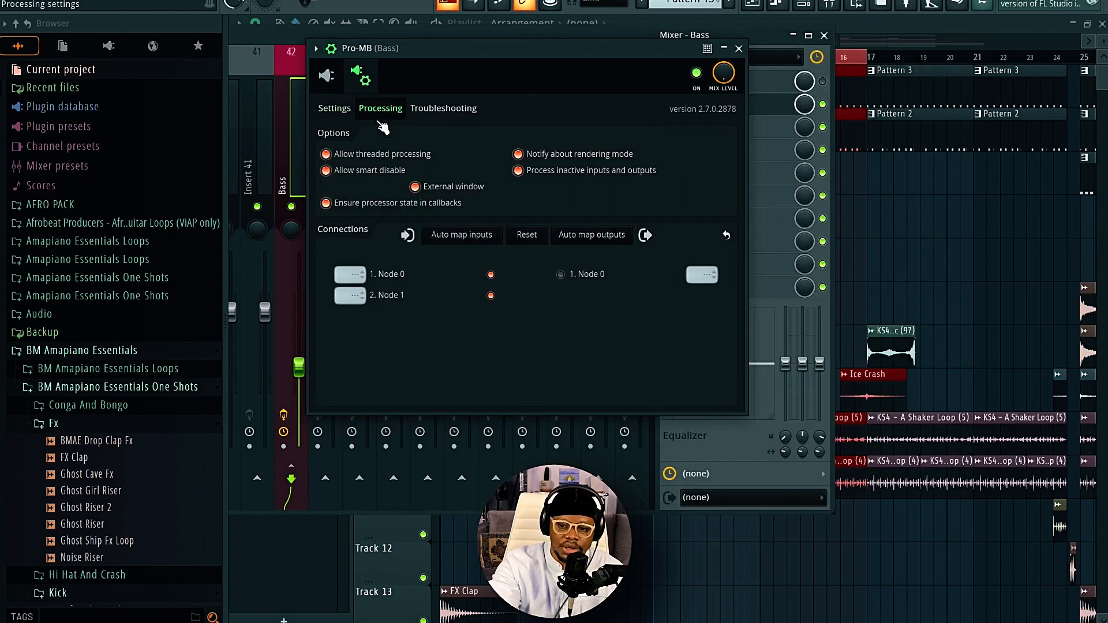
click(352, 296)
click(384, 327)
click(326, 75)
Set Pro-MB's oversampling to 4x with lookahead processing on
click(595, 536)
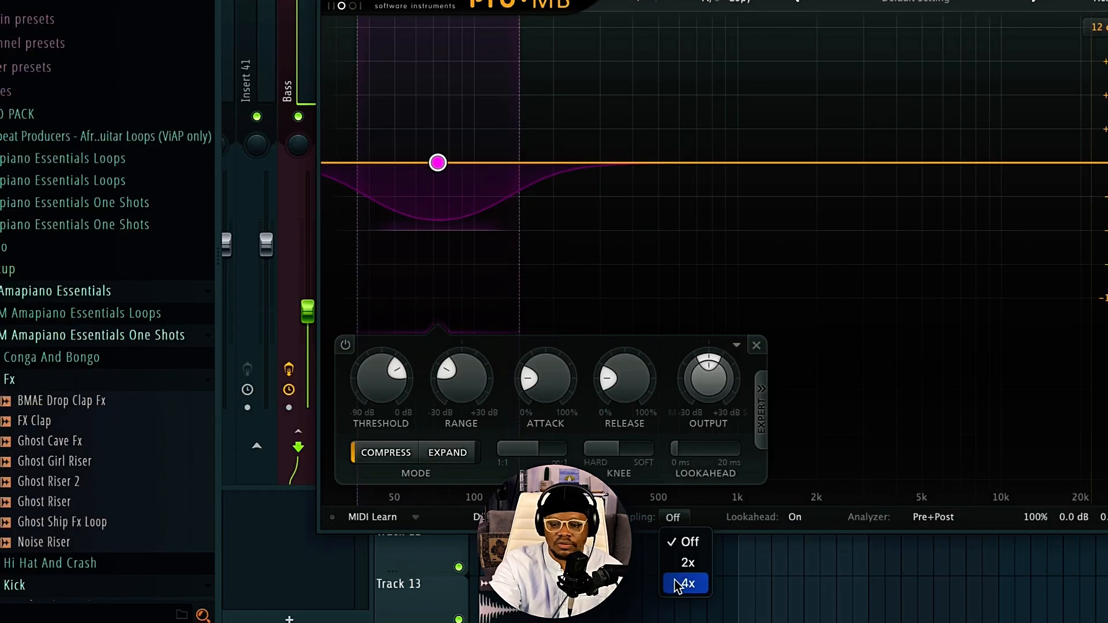
click(600, 590)
click(700, 536)
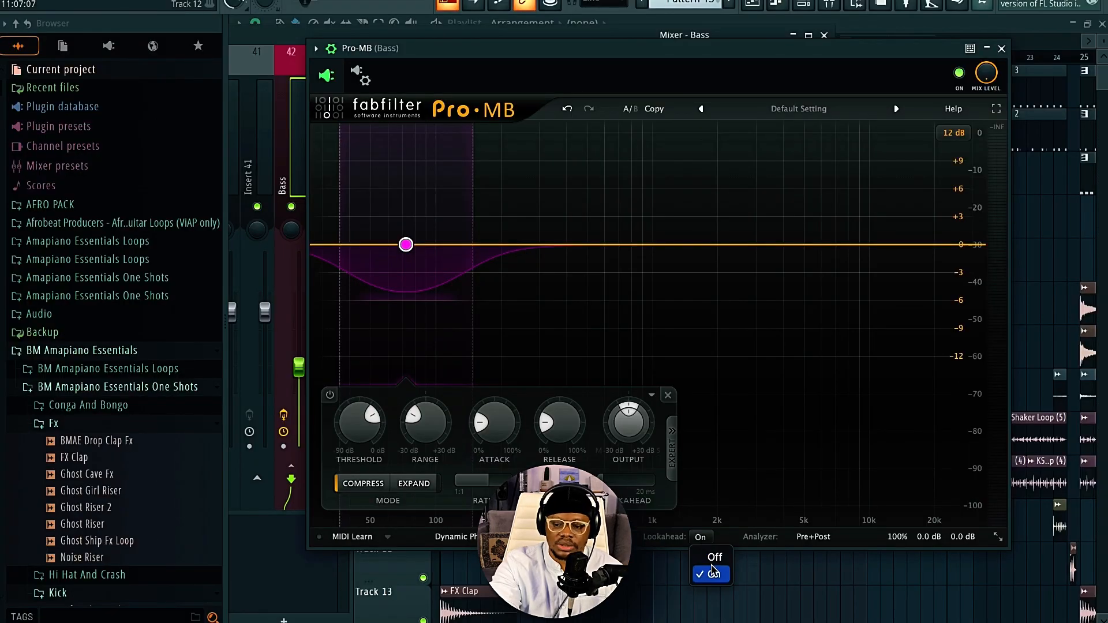
click(713, 575)
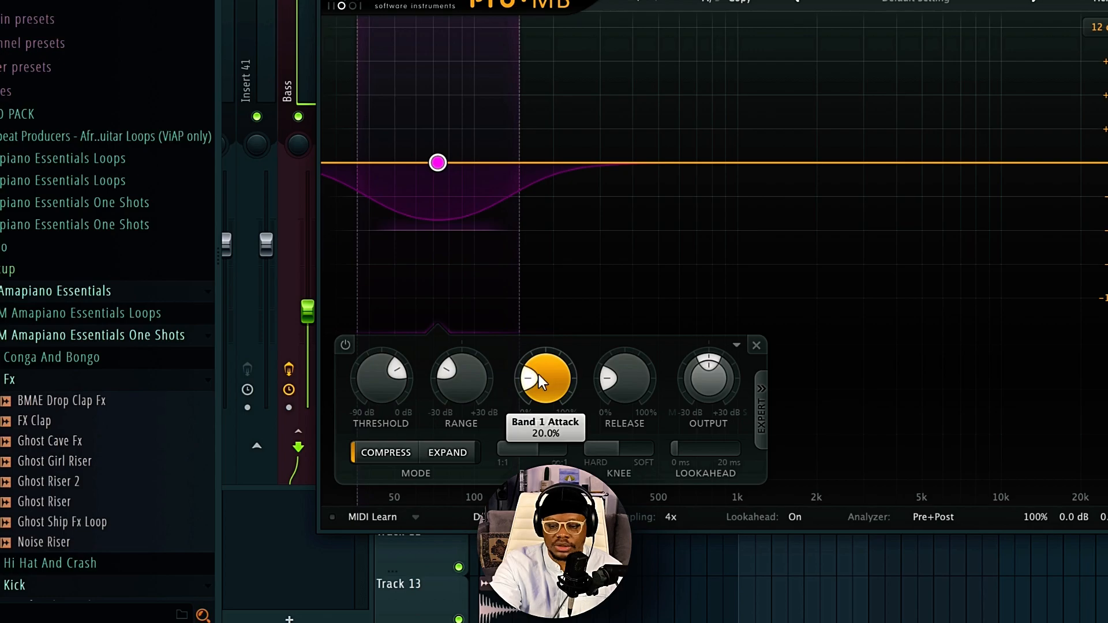
Shorten band 1's attack, maximise its ratio, knee and lookahead, and set its range to -4.40 dB, checking the compression during playback
drag(488, 420, 501, 436)
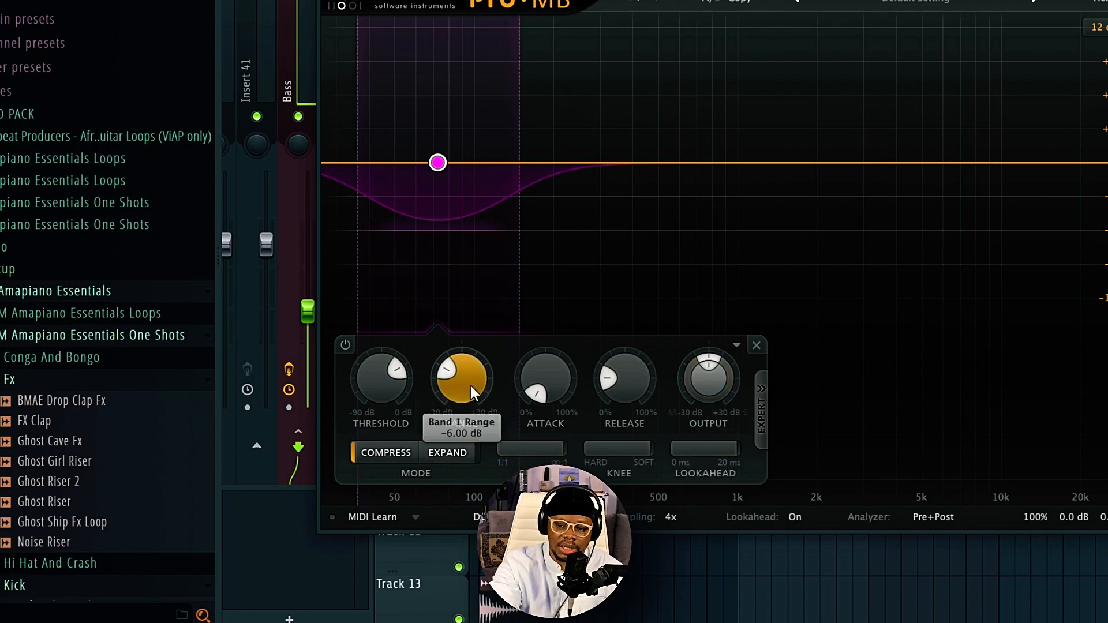
drag(458, 379, 458, 378)
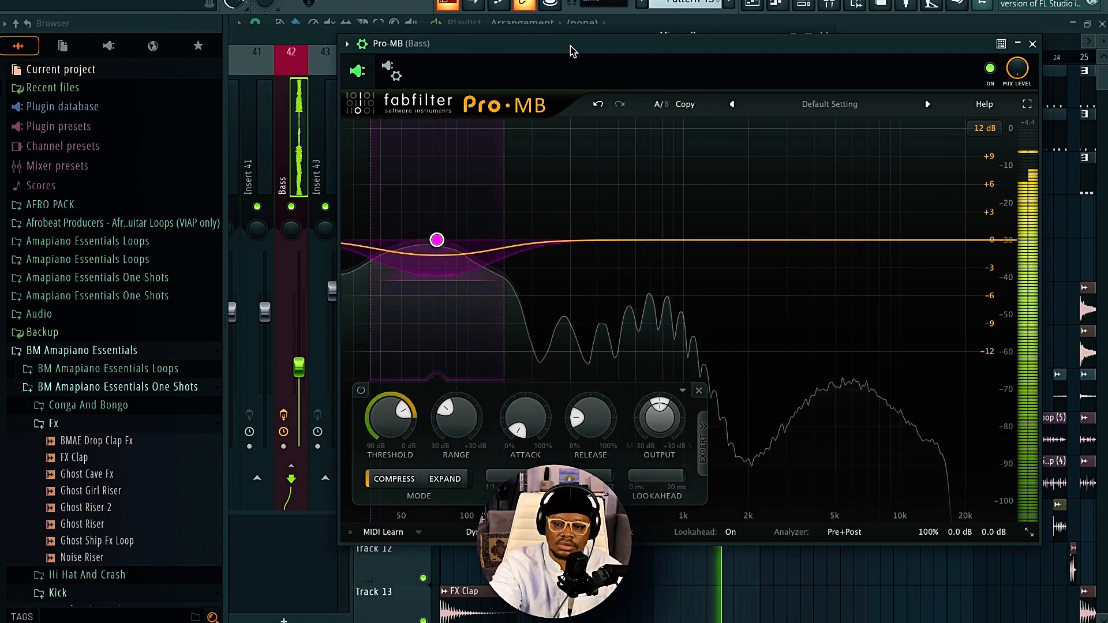
key(space)
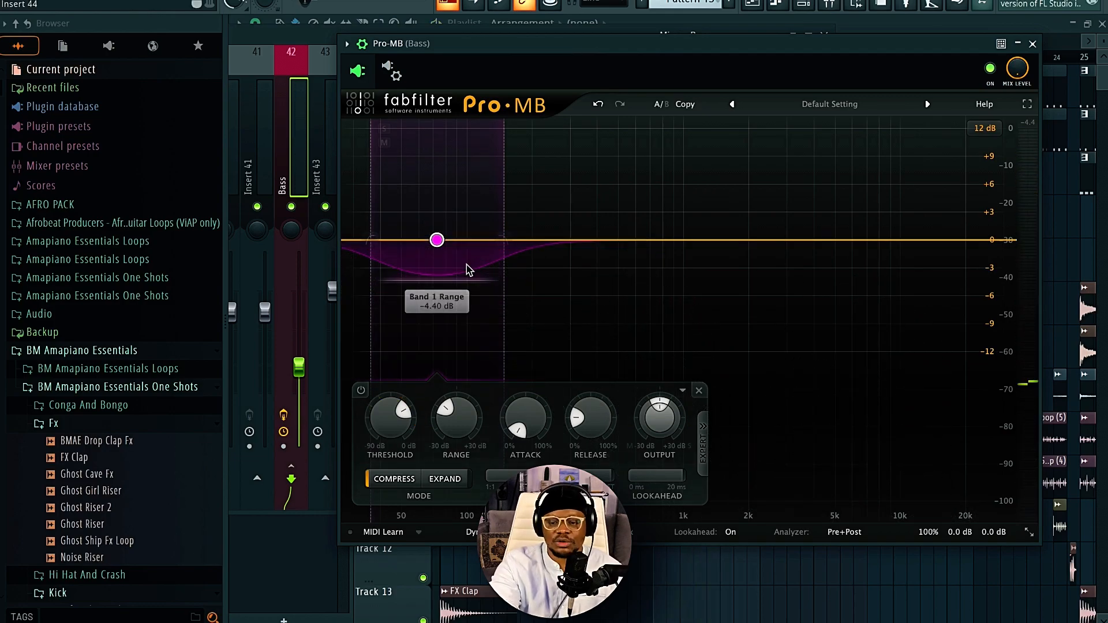
mouse_move(406, 286)
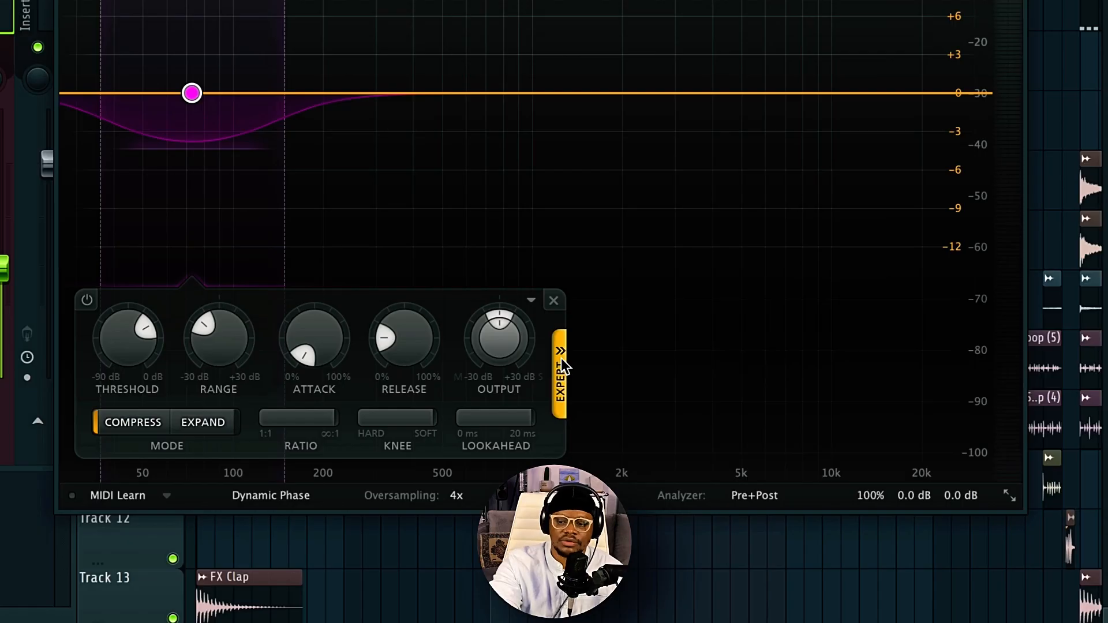
Switch band 1's side chain to the external input and tune its threshold to about -28.25 dB and its frequency limits by ear
click(702, 441)
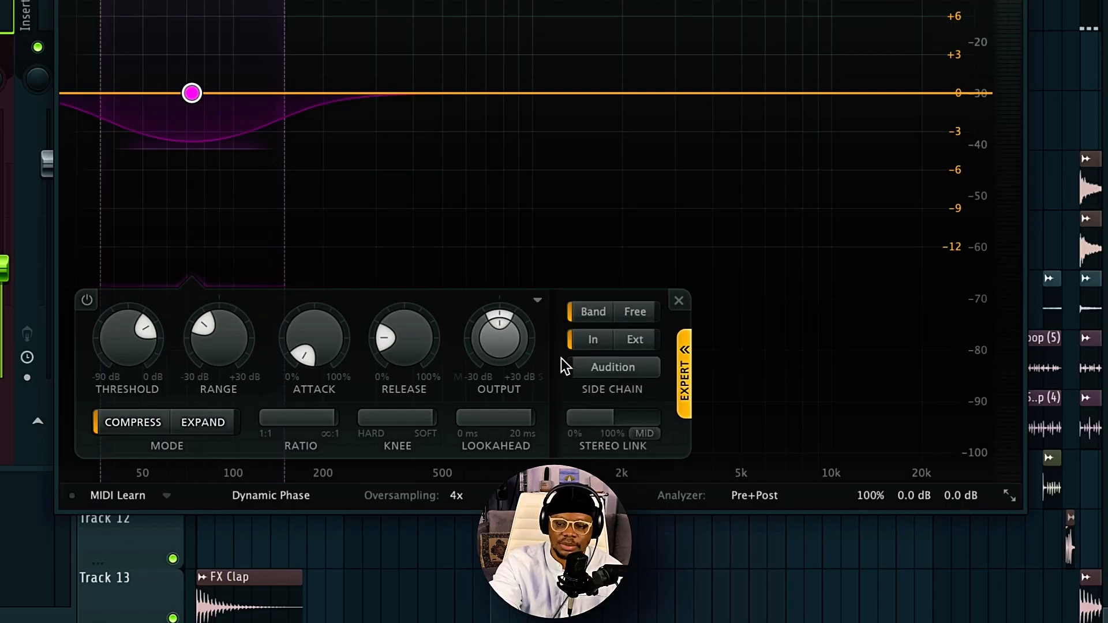
click(637, 345)
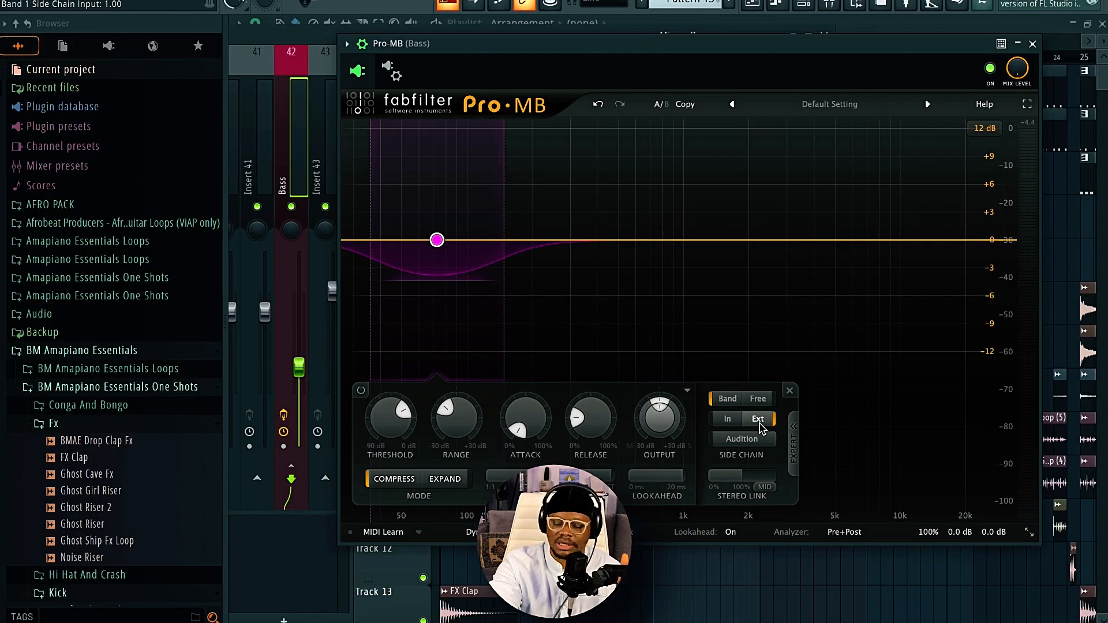
key(space)
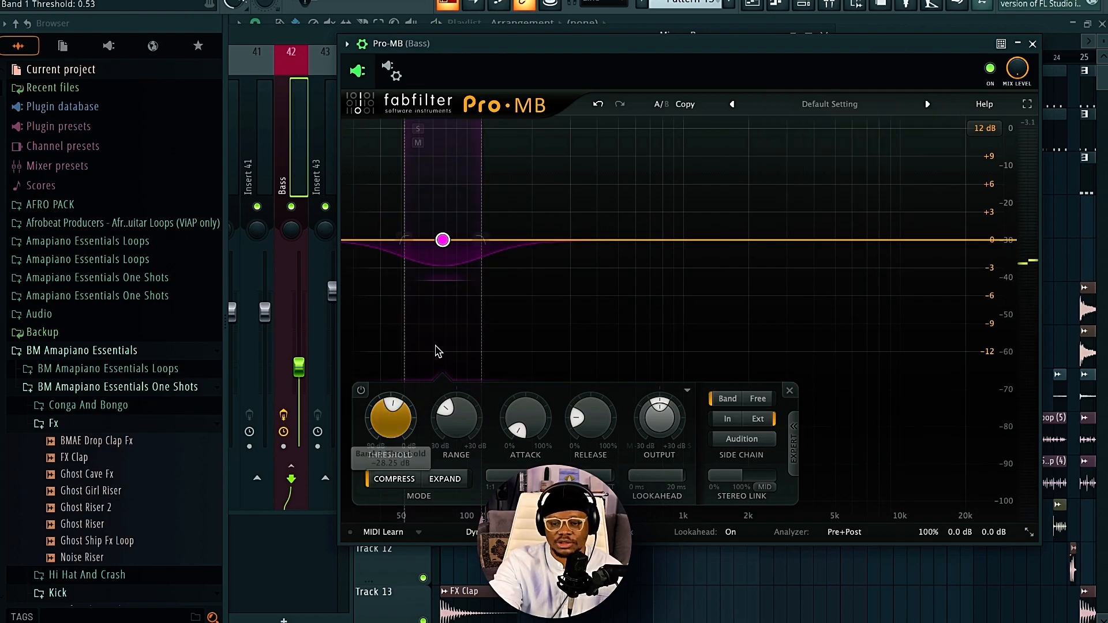
drag(404, 326, 370, 326)
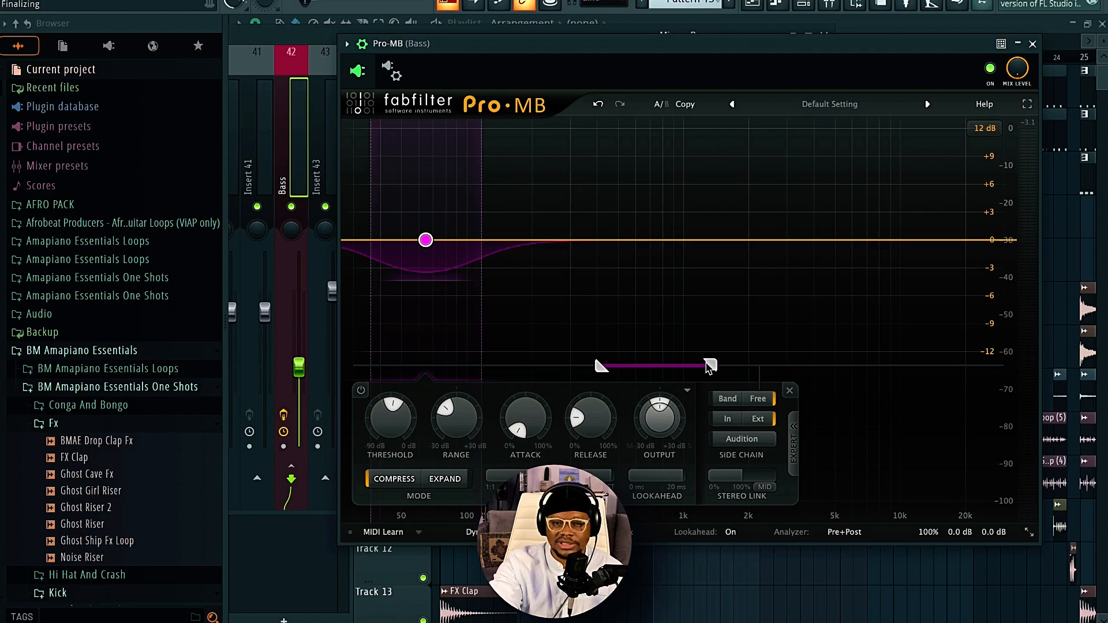
With band 1's side-chain filtering on Free, narrow the filter to the low frequencies around 100 Hz while auditioning the trigger signal
mouse_move(711, 366)
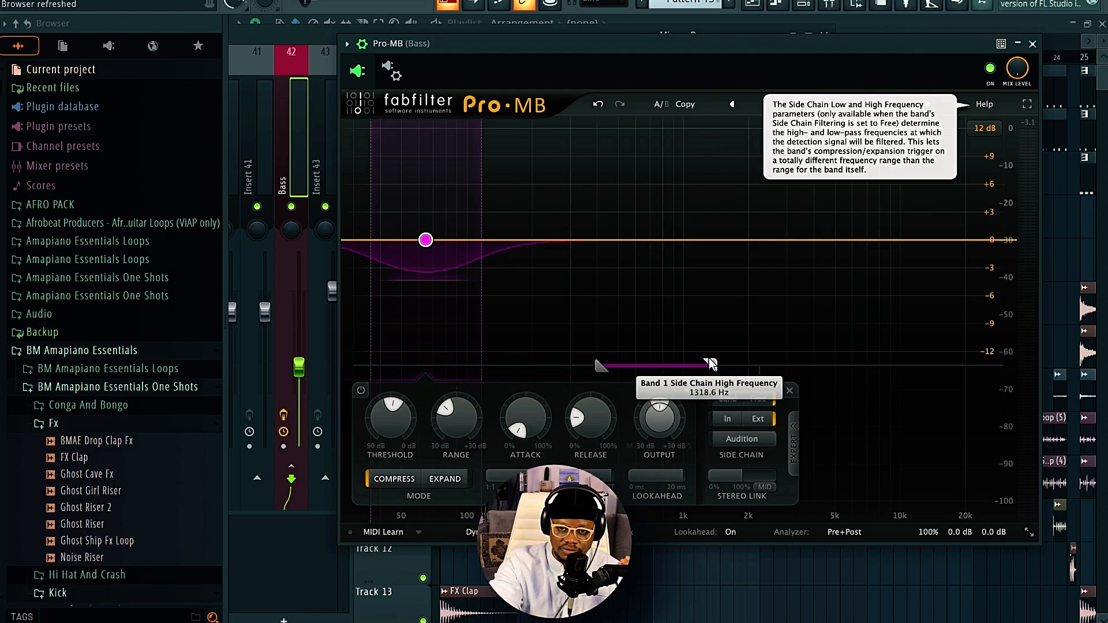
drag(710, 364, 521, 371)
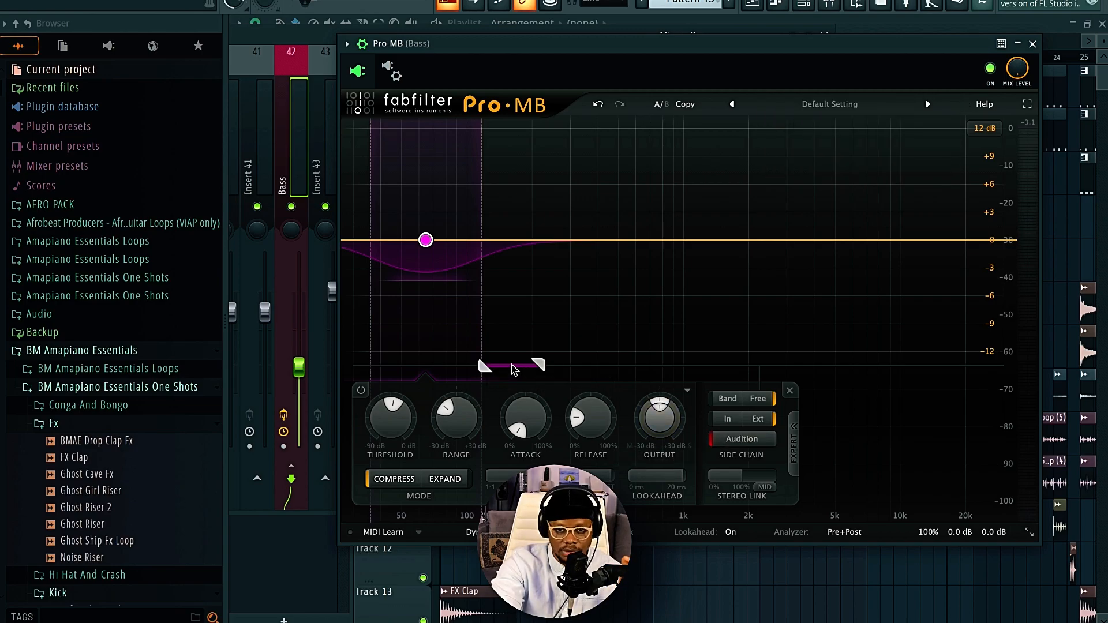
key(space)
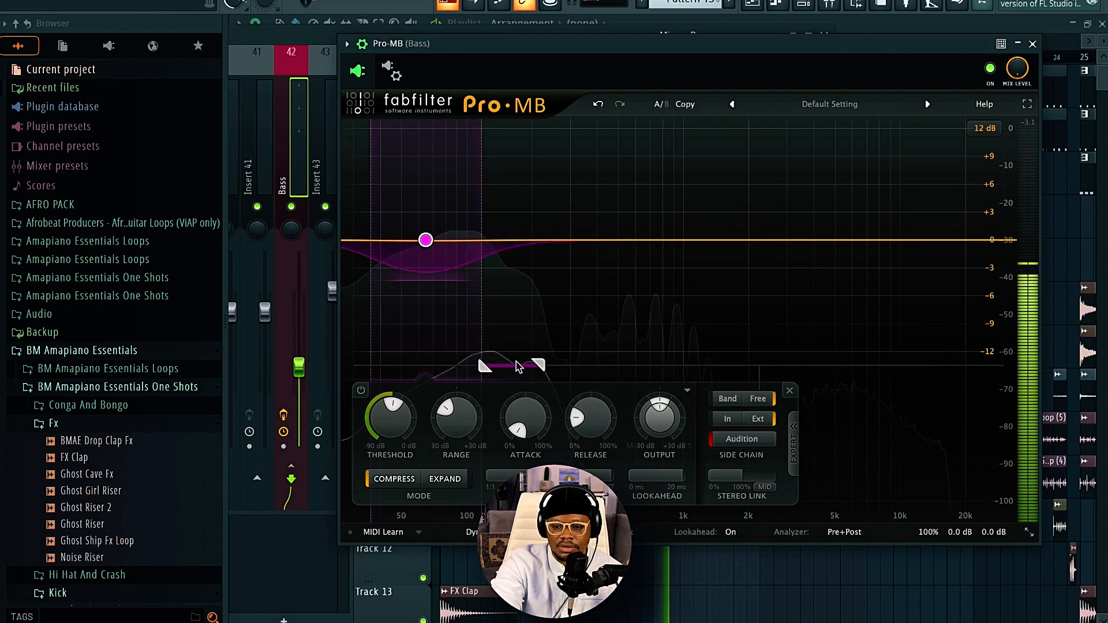
drag(515, 366, 480, 360)
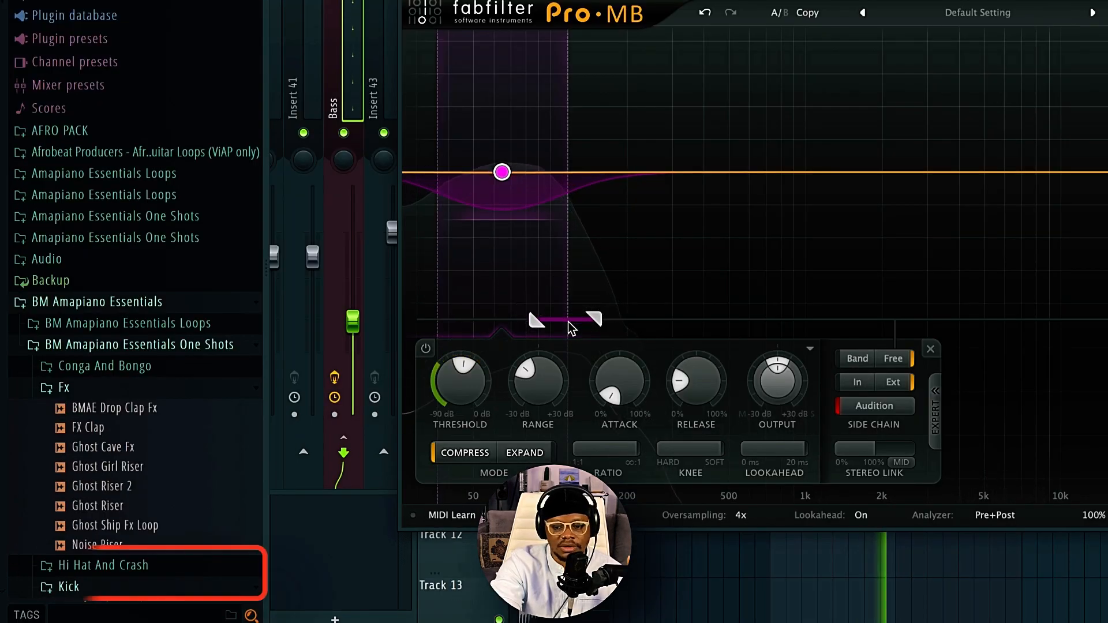
click(876, 408)
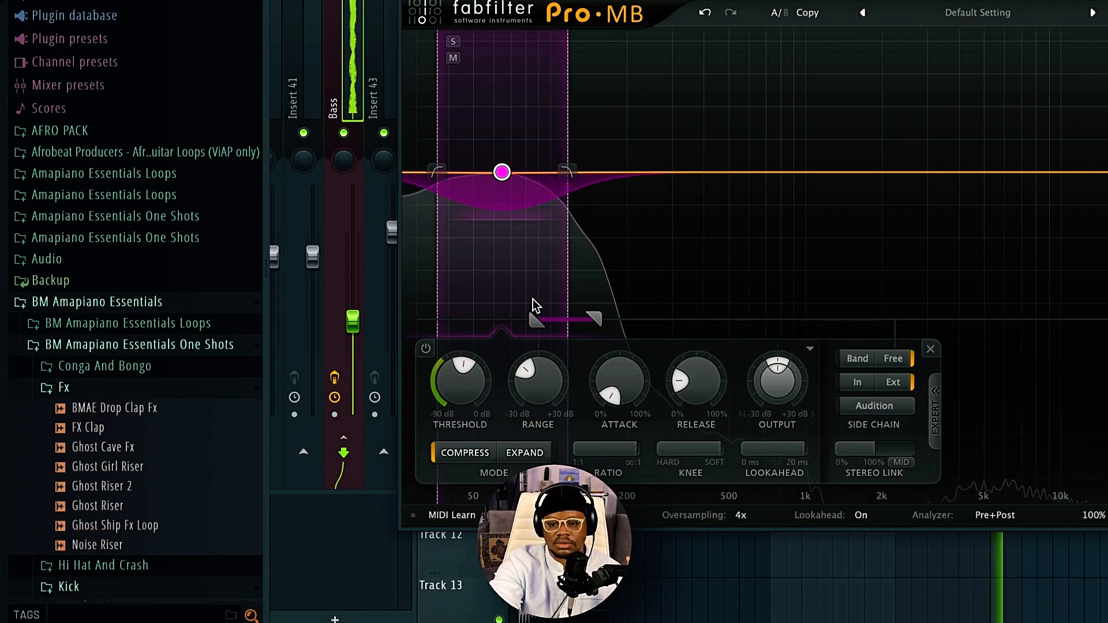
mouse_move(456, 392)
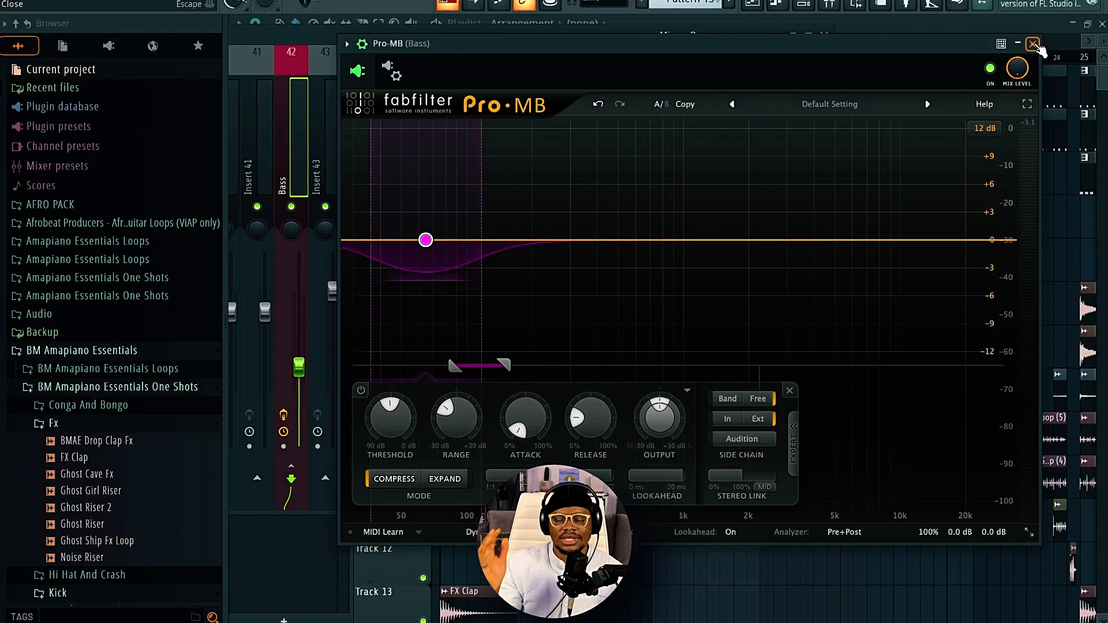
Reopen Pro-MB and compare the bass with the plugin bypassed and enabled during playback, closing its window when finished
click(1033, 43)
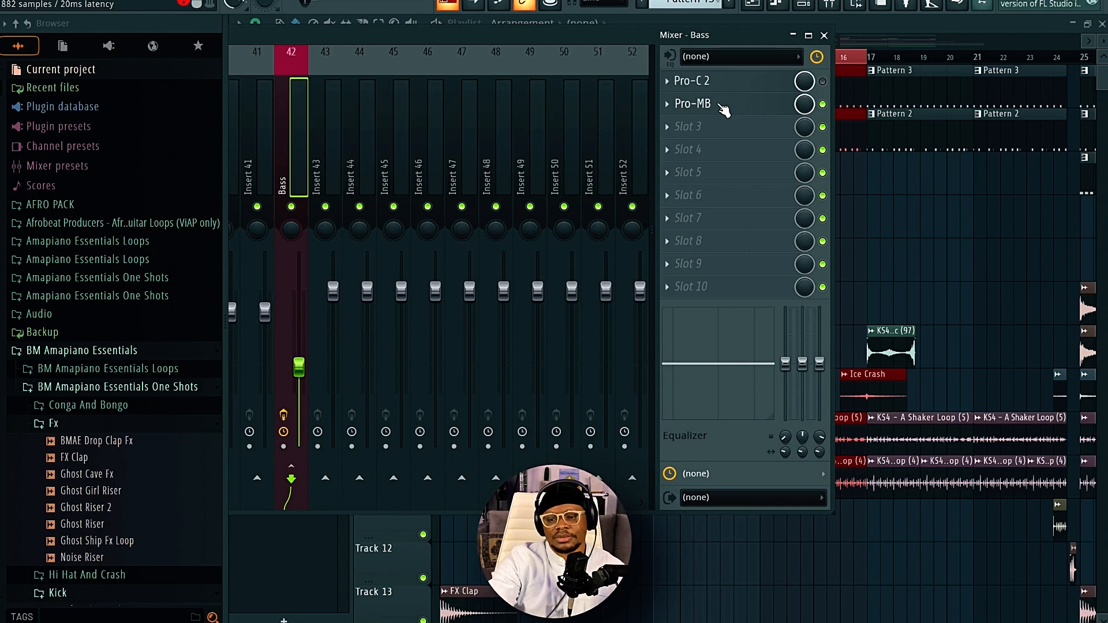
click(722, 106)
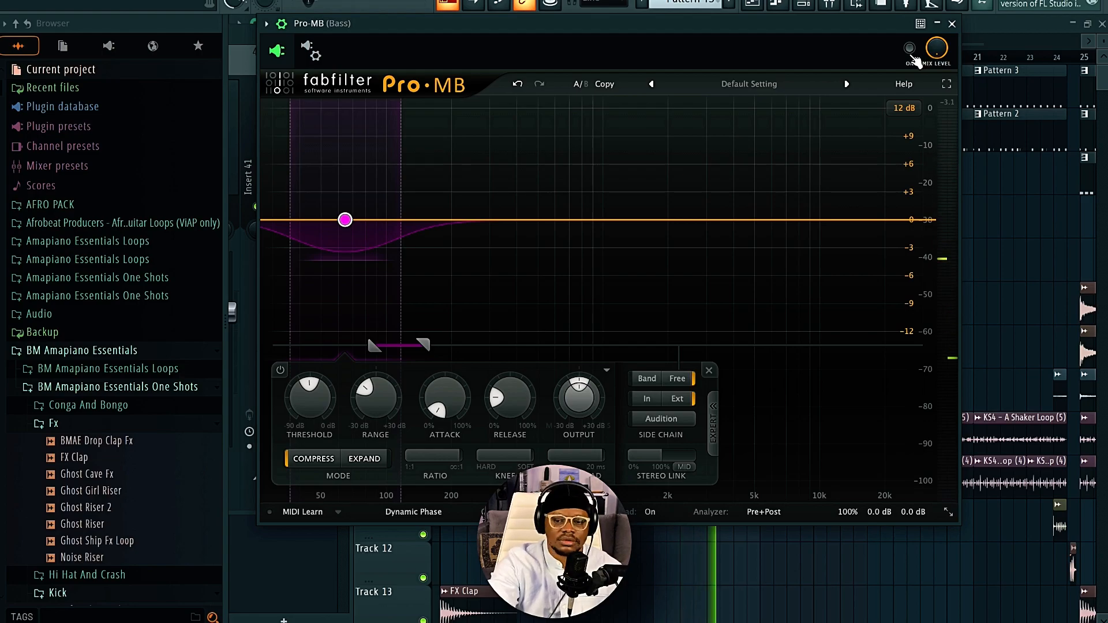
click(912, 55)
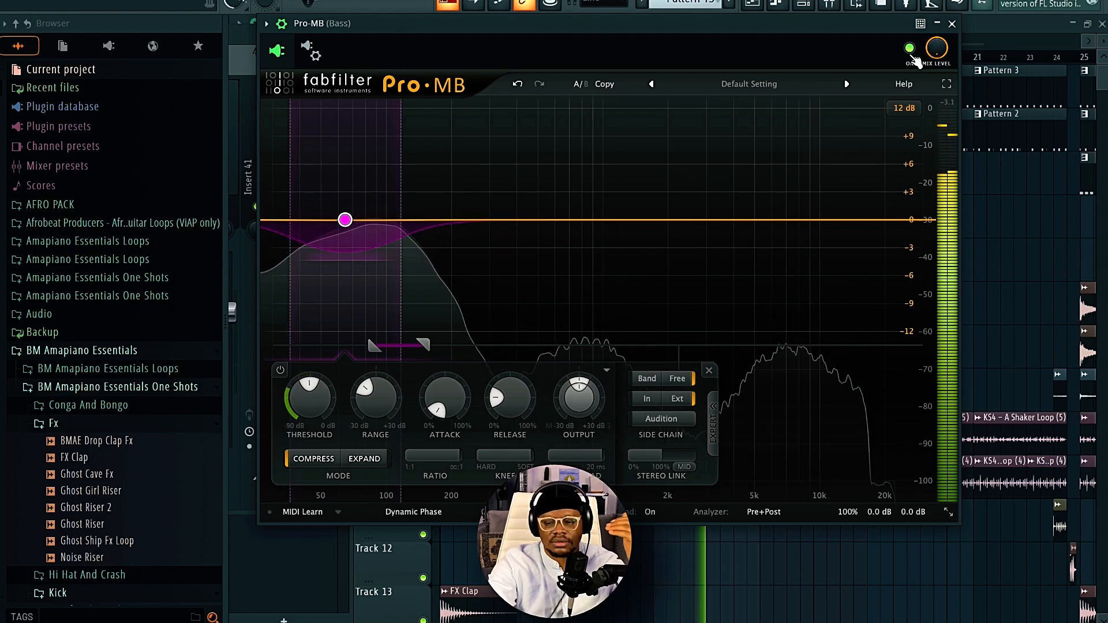
drag(616, 38, 753, 28)
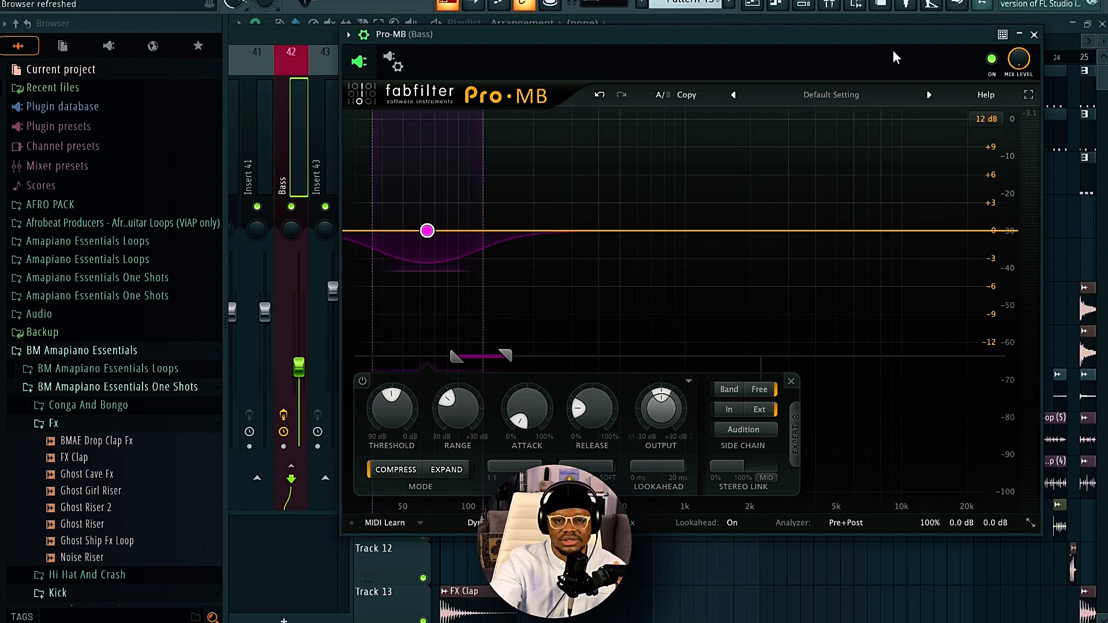
drag(887, 39, 814, 50)
key(space)
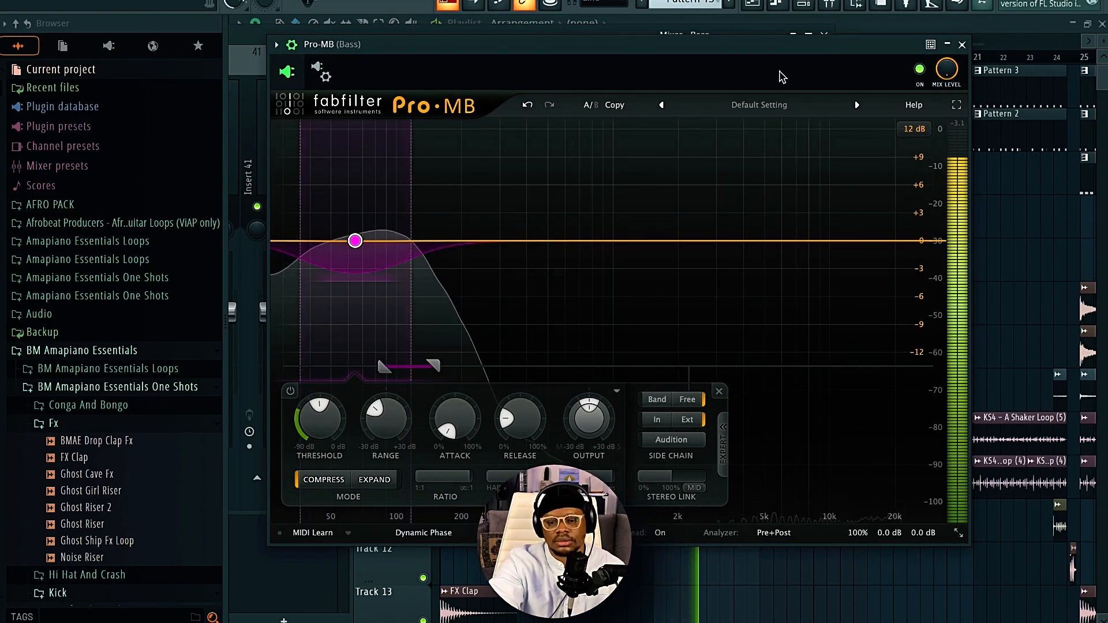
click(974, 45)
click(962, 44)
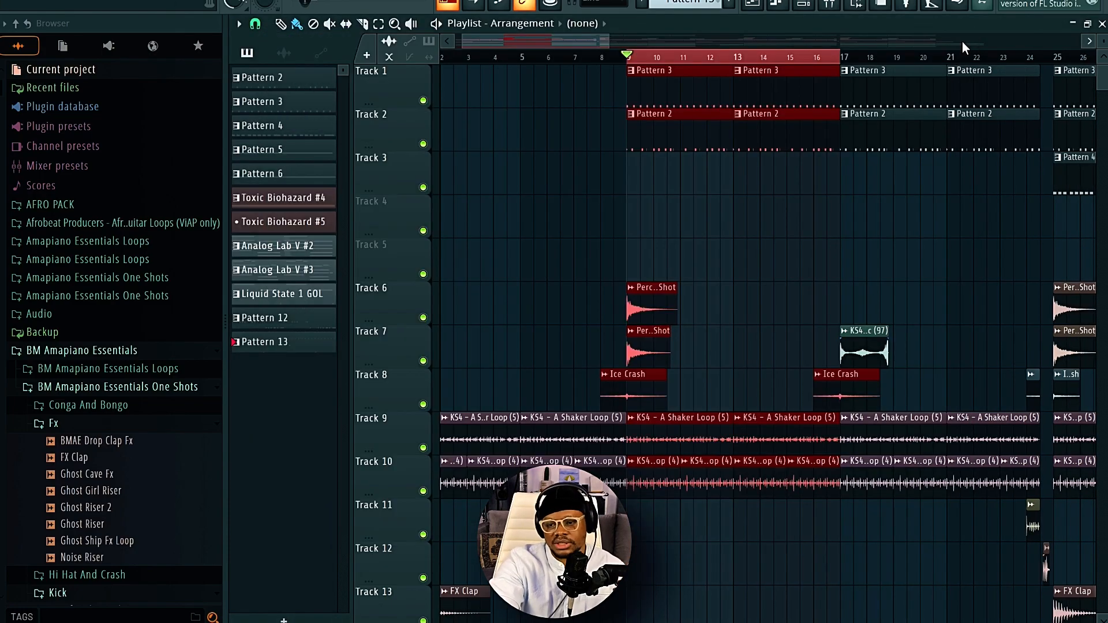
Disable Pro-MB in the mixer and load Fruity Limiter in the Bass track's third slot
key(F9)
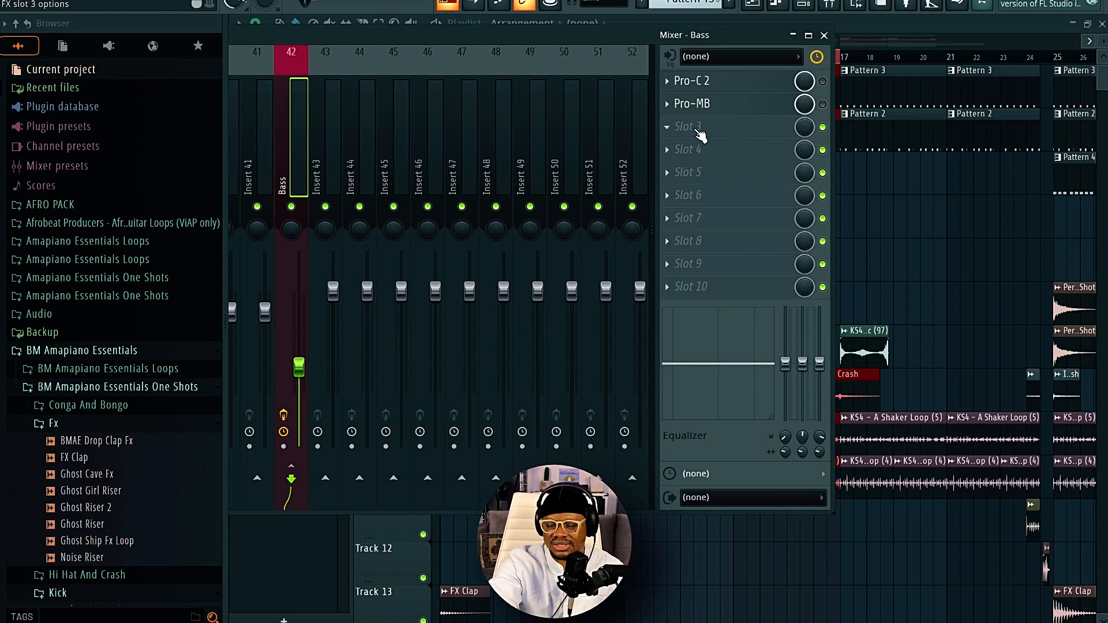
click(695, 128)
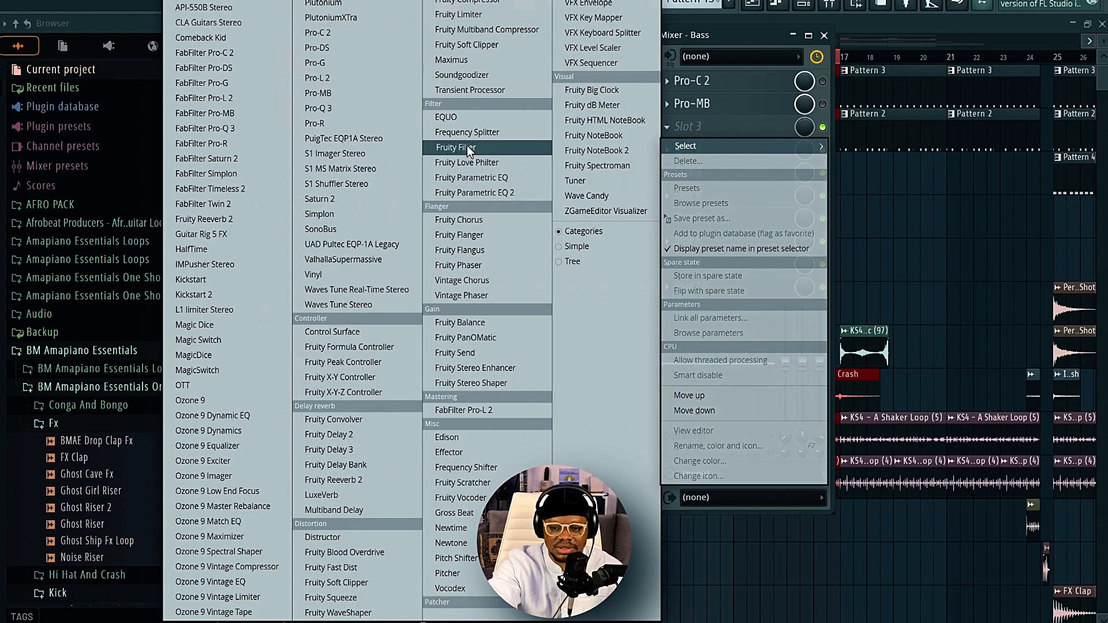
click(467, 147)
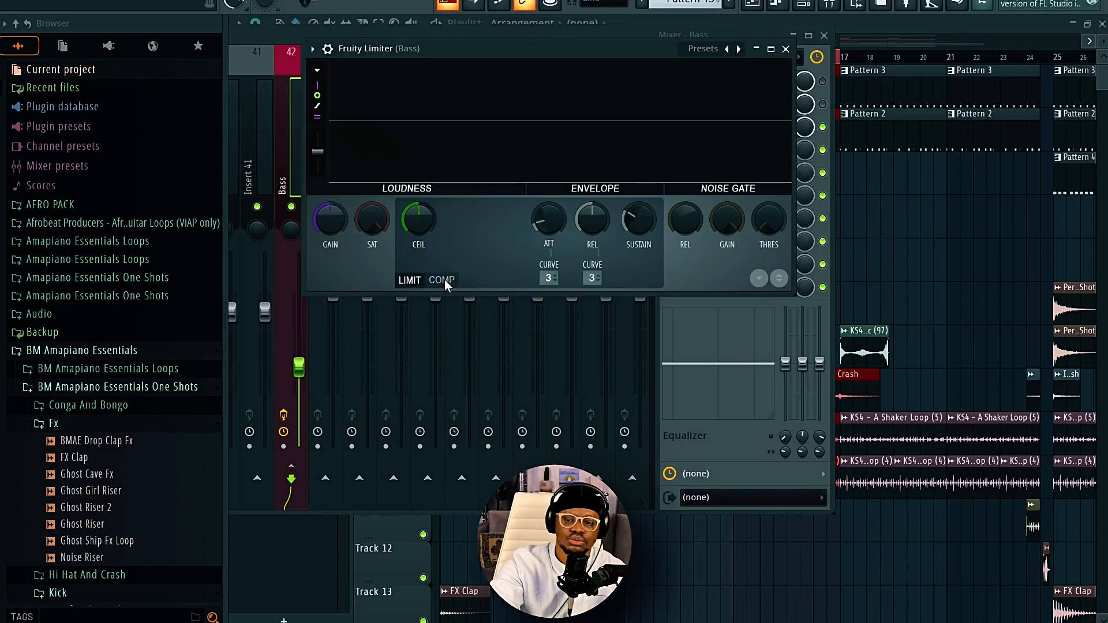
Switch Fruity Limiter to compressor mode and set its sidechain input to KS4 - Kick (4)
click(442, 280)
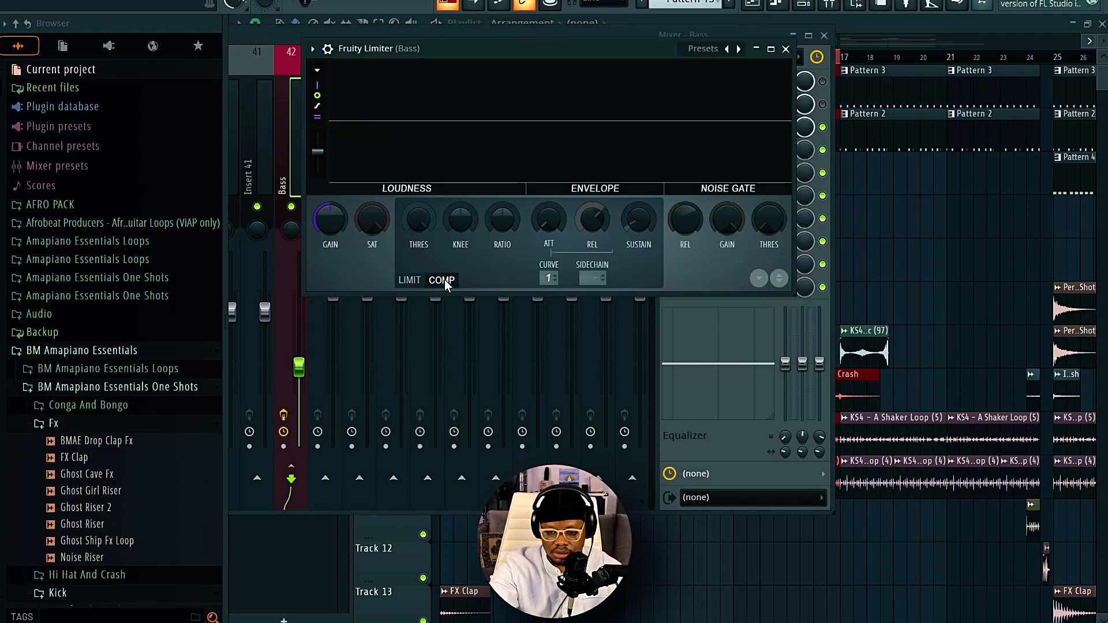
click(592, 275)
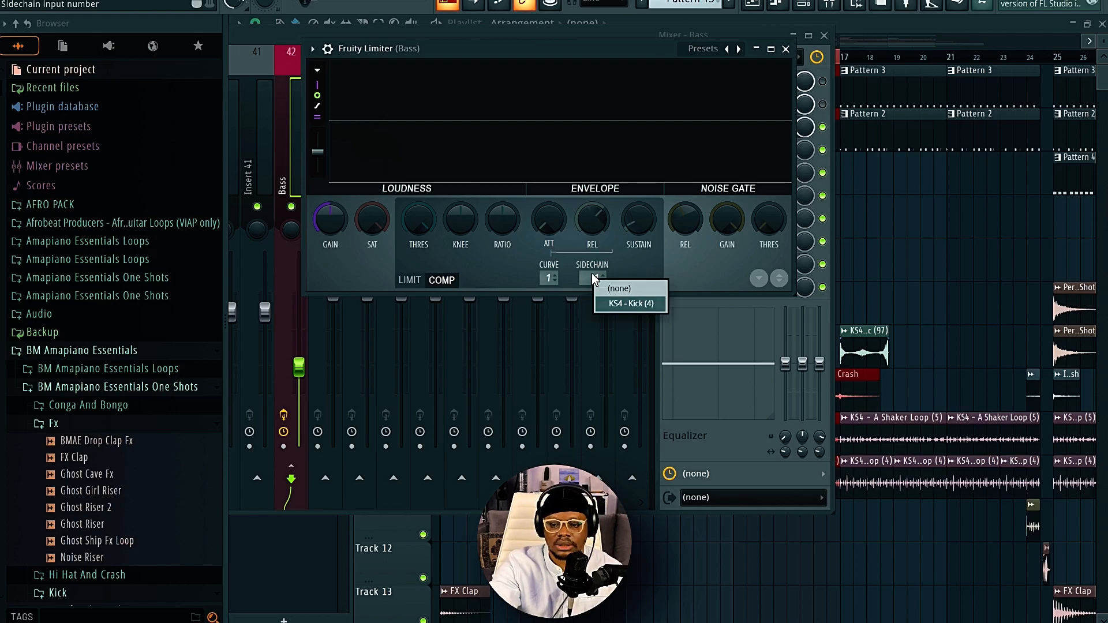
click(611, 302)
drag(593, 54, 632, 107)
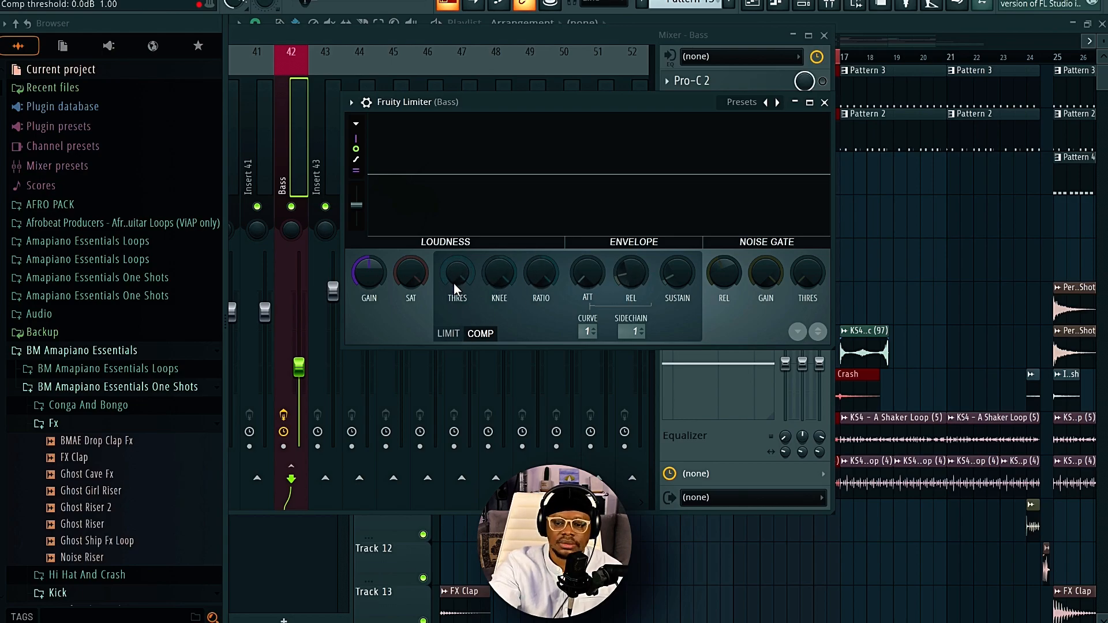
Lower Fruity Limiter's threshold, raise its knee and ratio, and shorten the release by ear during playback for clear ducking
drag(455, 273, 455, 299)
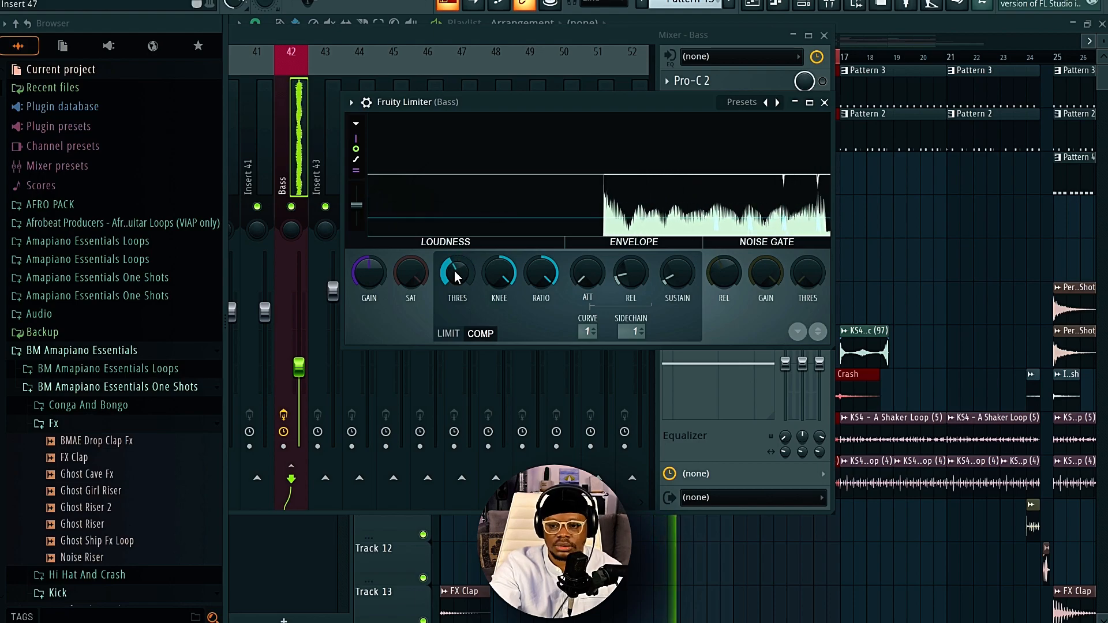
drag(445, 277, 444, 289)
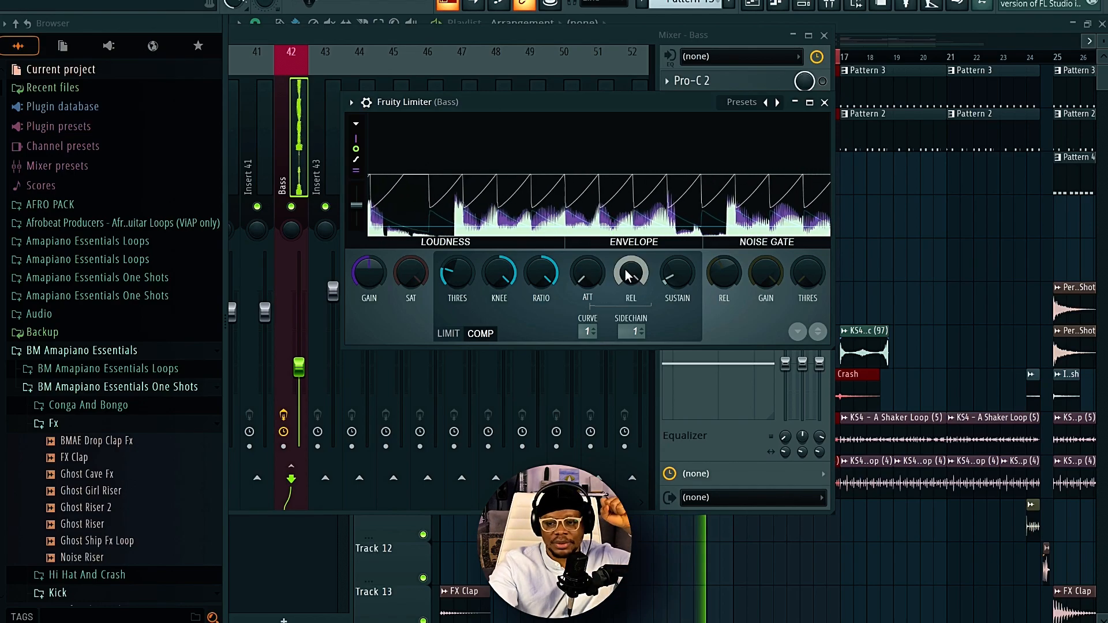
drag(625, 270, 625, 305)
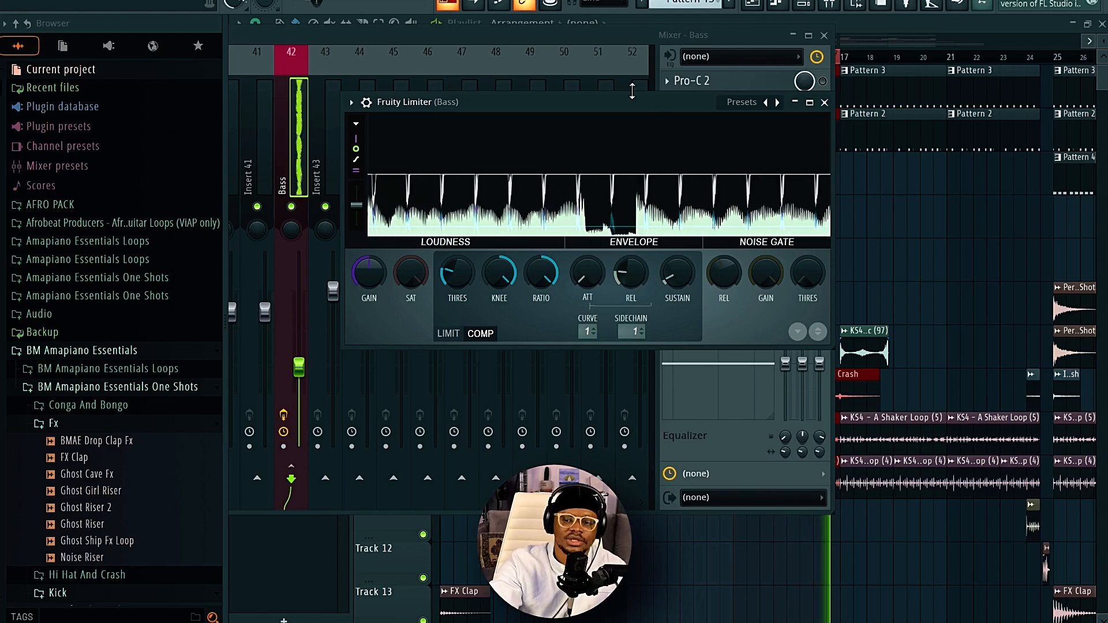
Close Fruity Limiter's window and route the Mariana Trench Sample mixer track as a sidechain to the i Reverb track
click(824, 102)
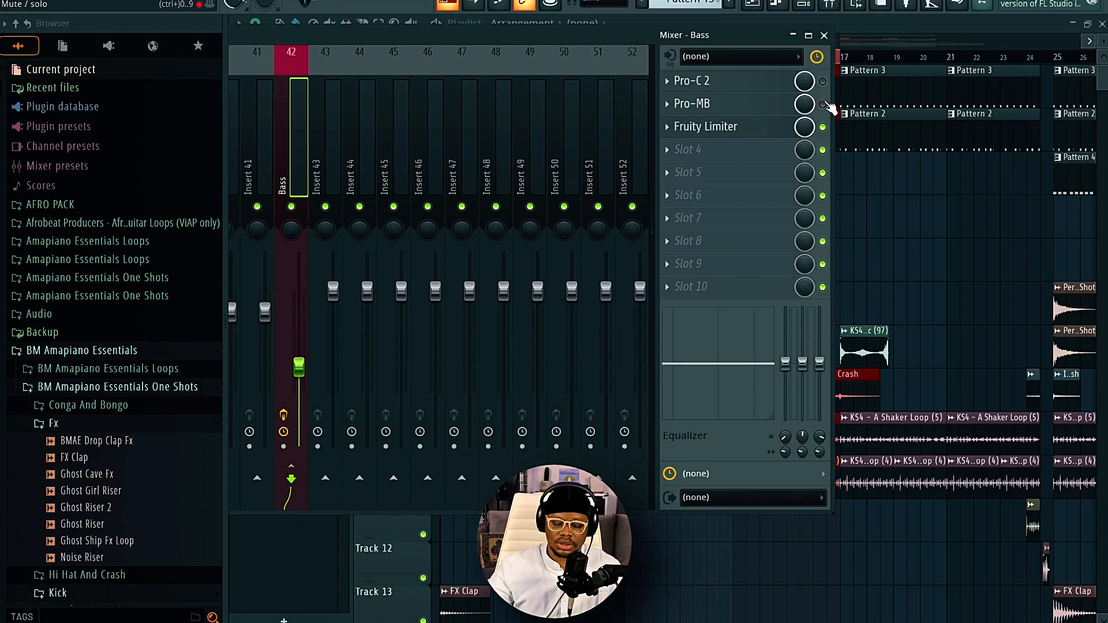
scroll(400, 182, up, 13)
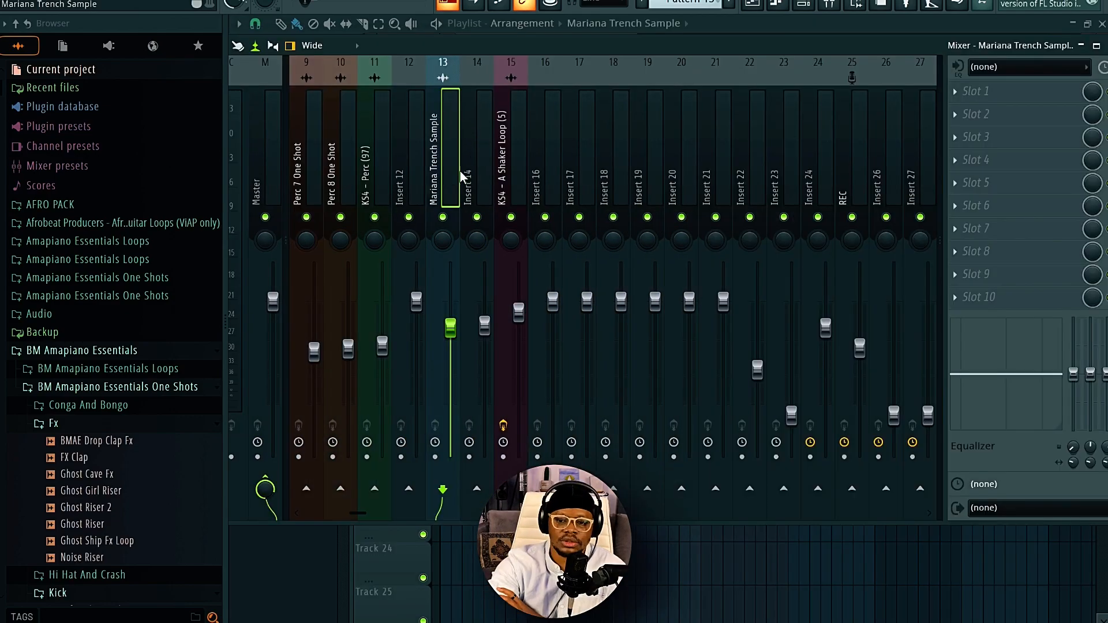
scroll(672, 153, down, 20)
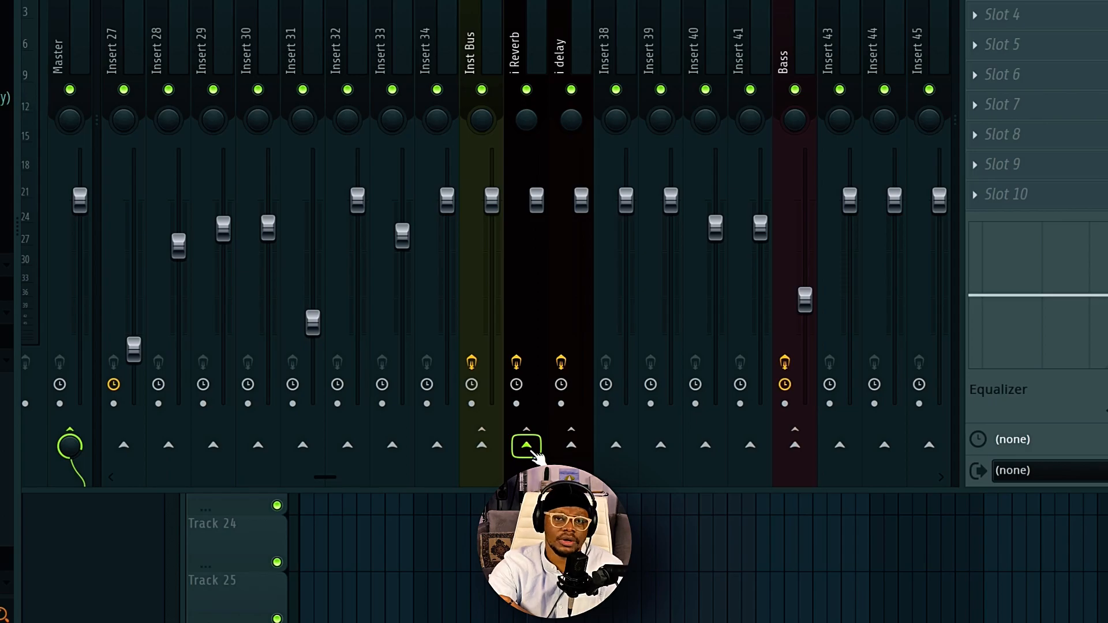
click(615, 489)
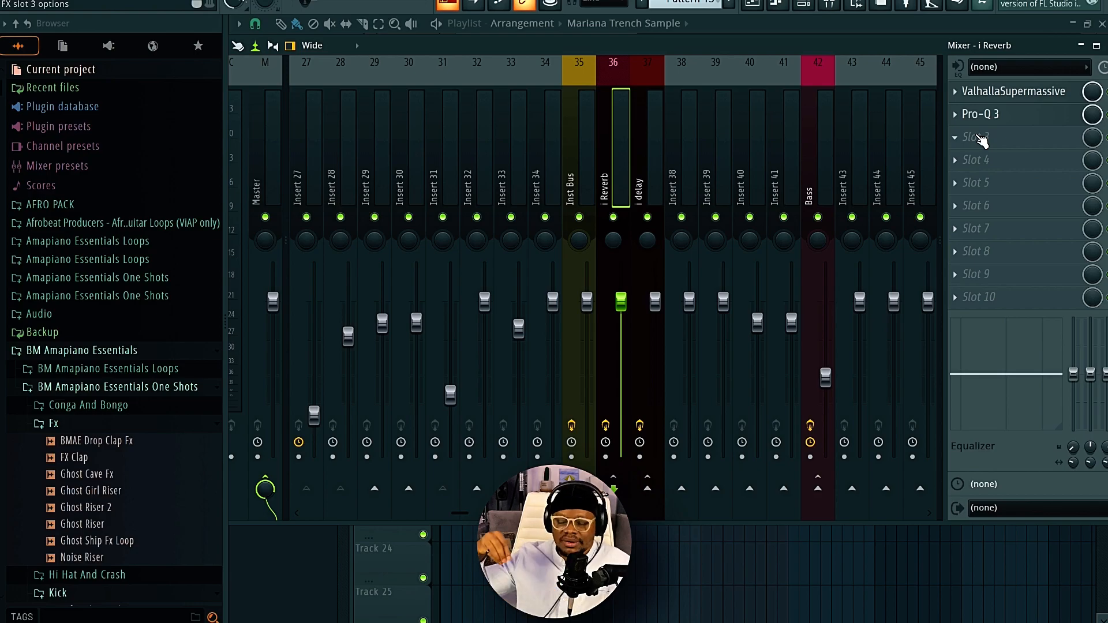
Load Fruity Limiter in the i Reverb track's third slot in compressor mode, with Mariana Trench Sample as its sidechain input
click(981, 141)
click(750, 13)
click(451, 371)
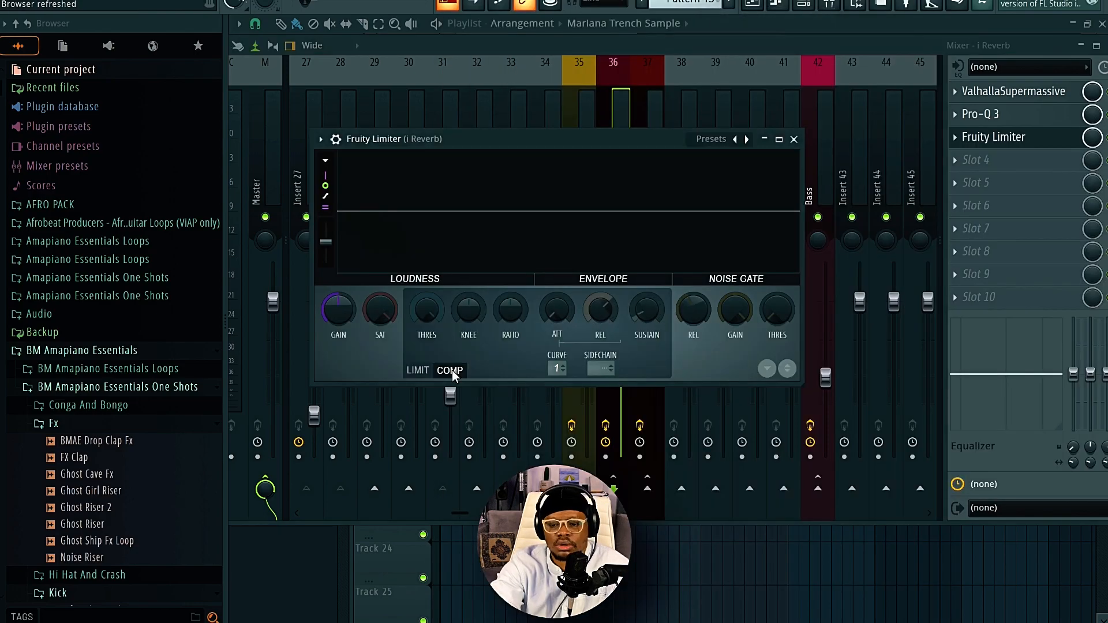
click(598, 369)
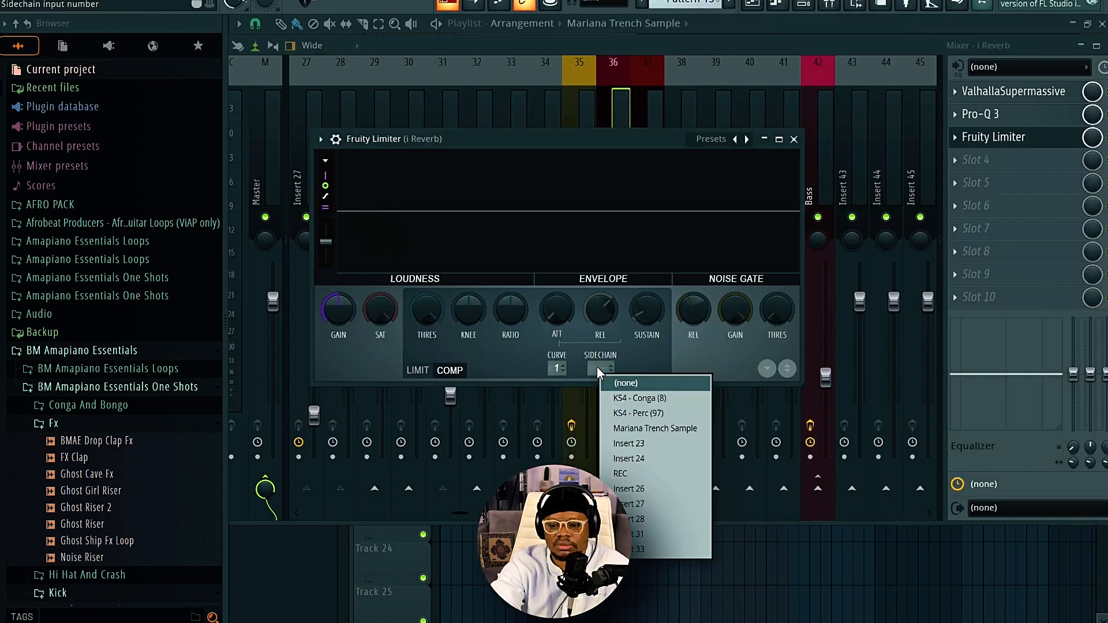
click(644, 429)
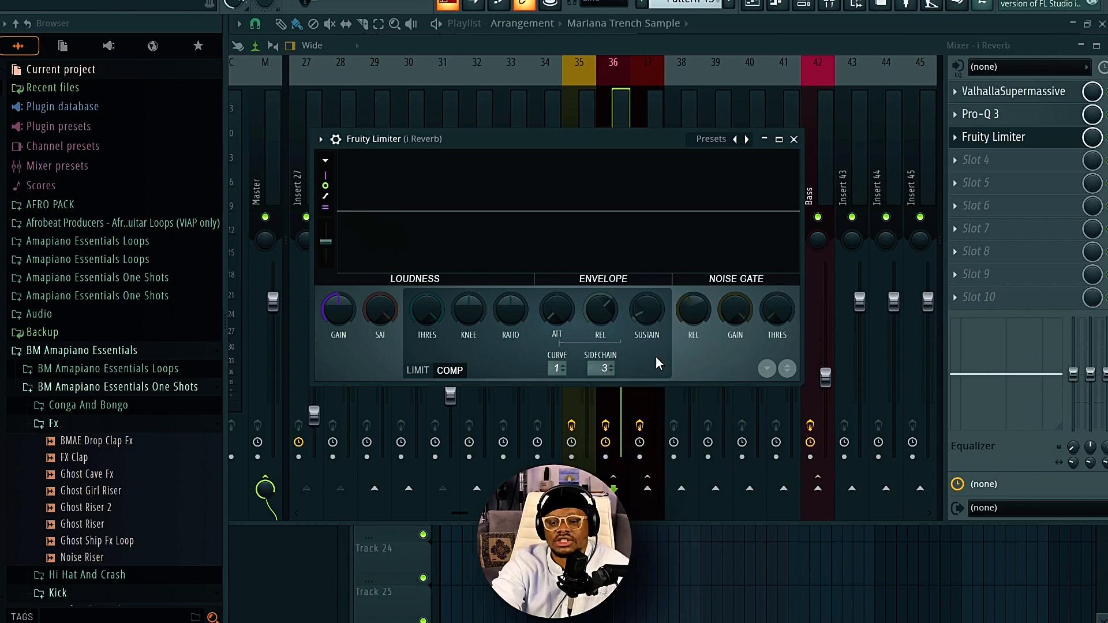
Raise the i Reverb limiter's knee and ratio, shorten its release, and lower its threshold by ear during playback until the reverb ducks
drag(475, 341, 514, 228)
drag(545, 271, 546, 259)
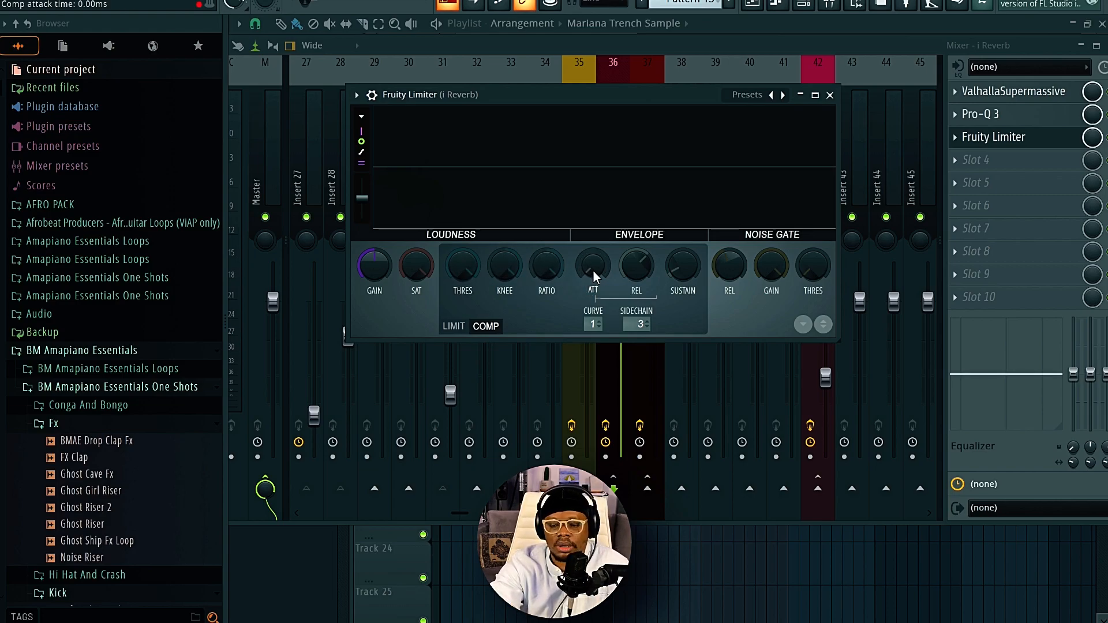
drag(637, 266, 636, 278)
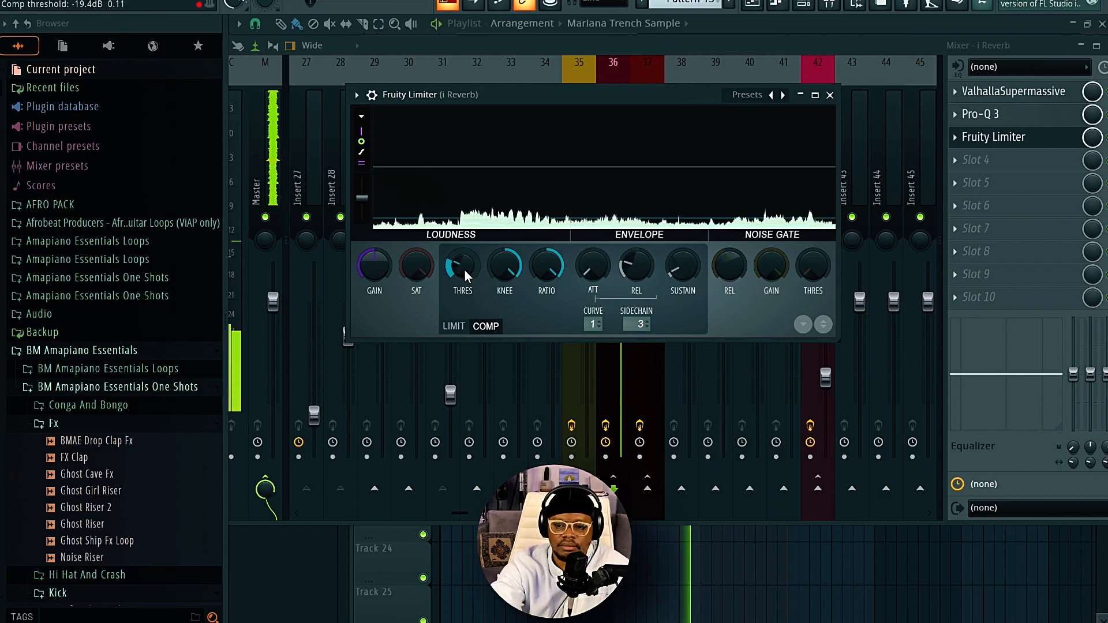
drag(466, 275, 466, 290)
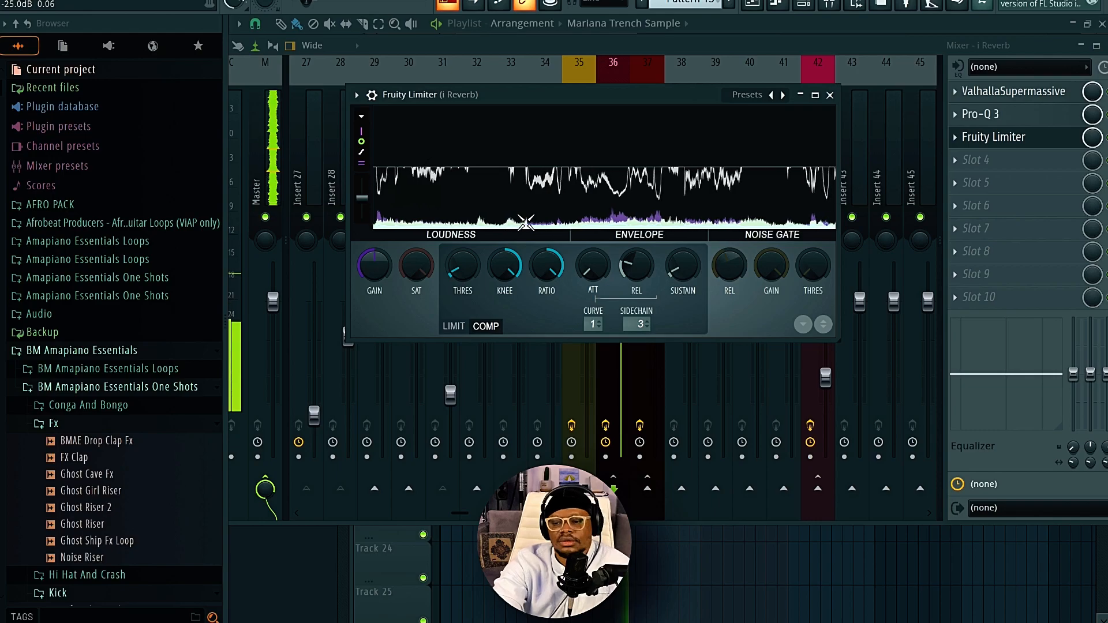
drag(463, 266, 463, 267)
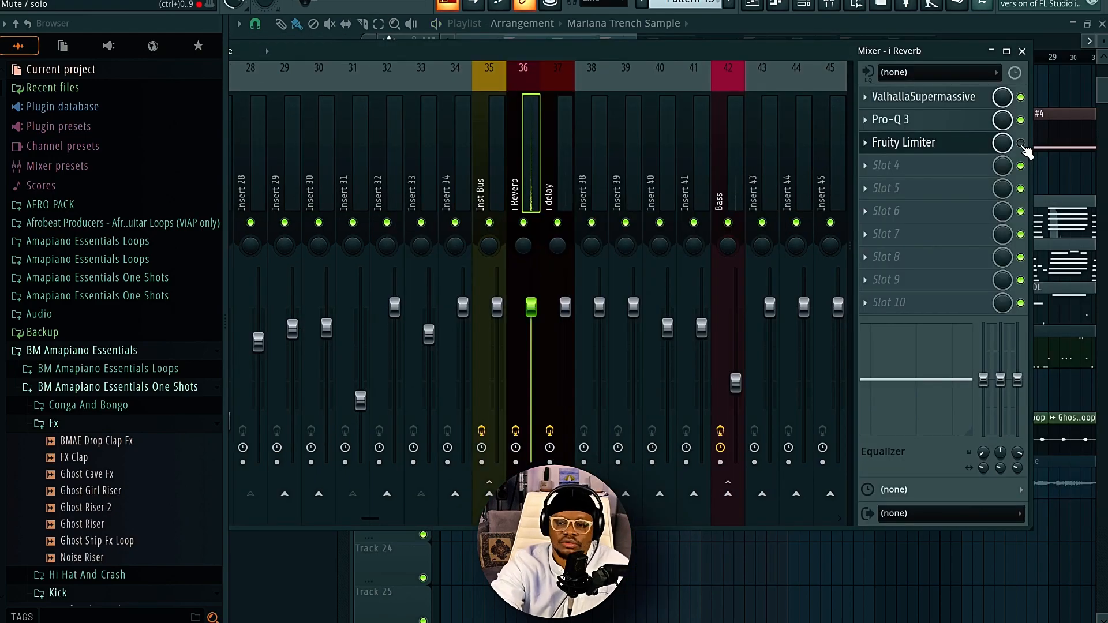
Compare the reverb during playback with Fruity Limiter bypassed and enabled on the i Reverb track, leaving it enabled
key(space)
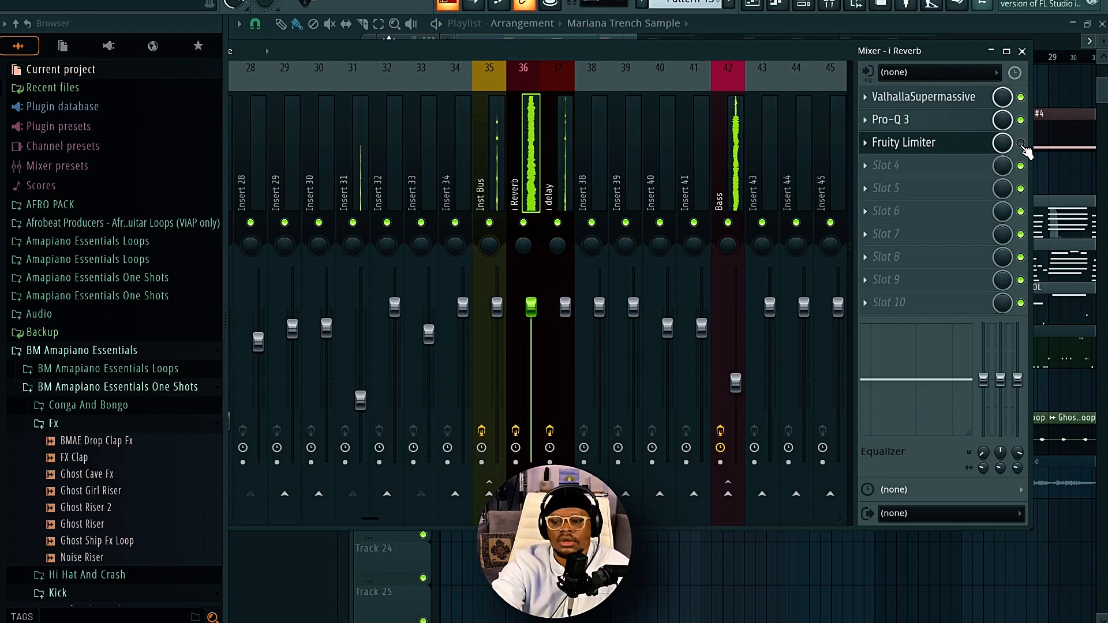
click(1021, 144)
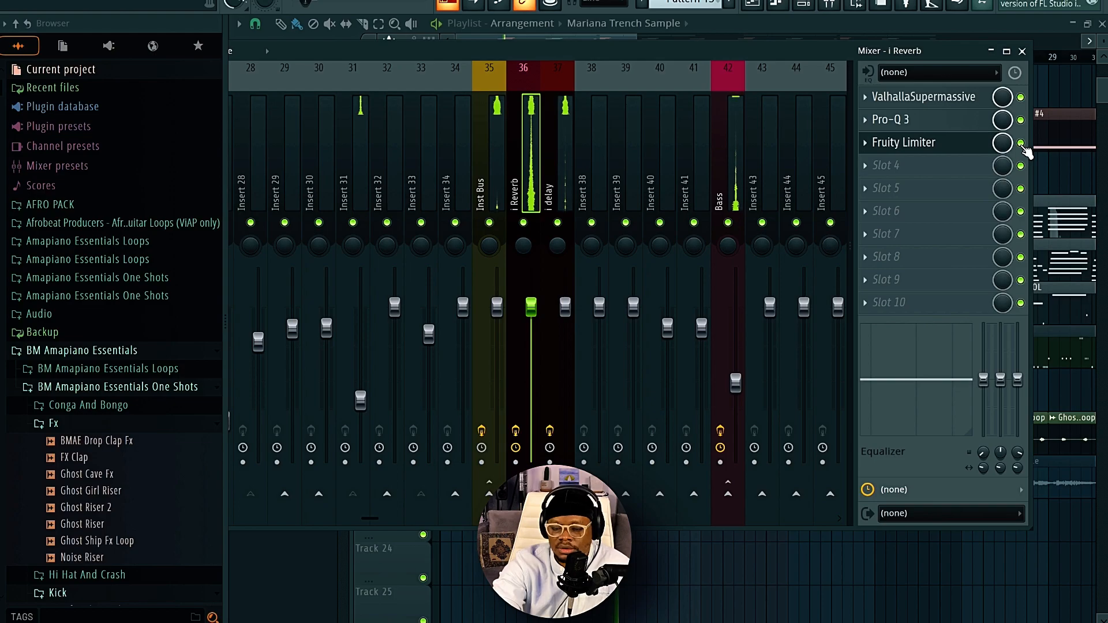